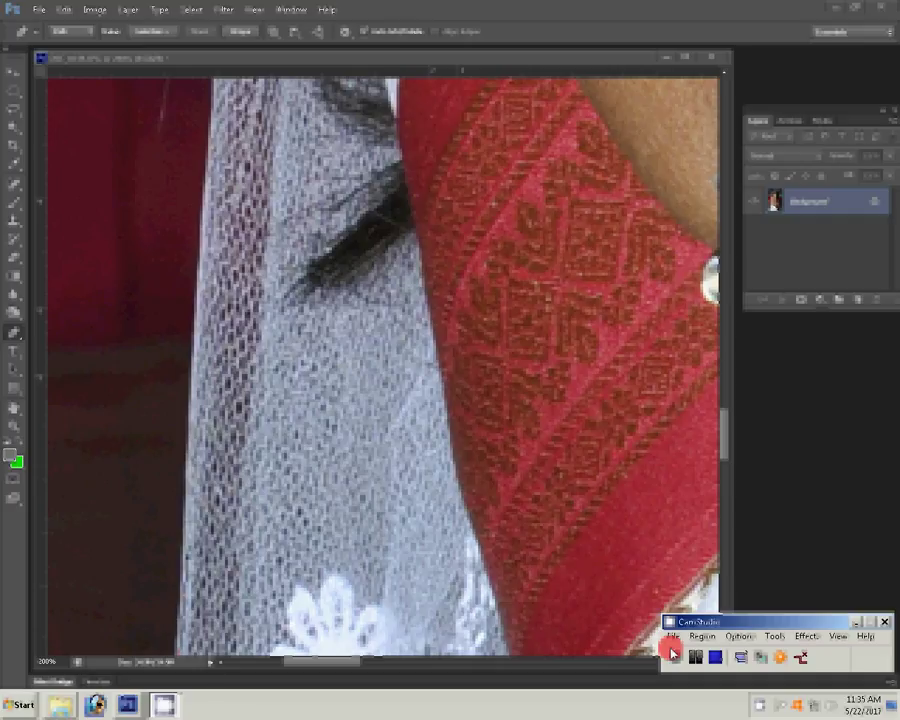
- Trace a Freeform Pen path around the bride's cloth edge, face and forearm, zooming to follow the outline
click(672, 653)
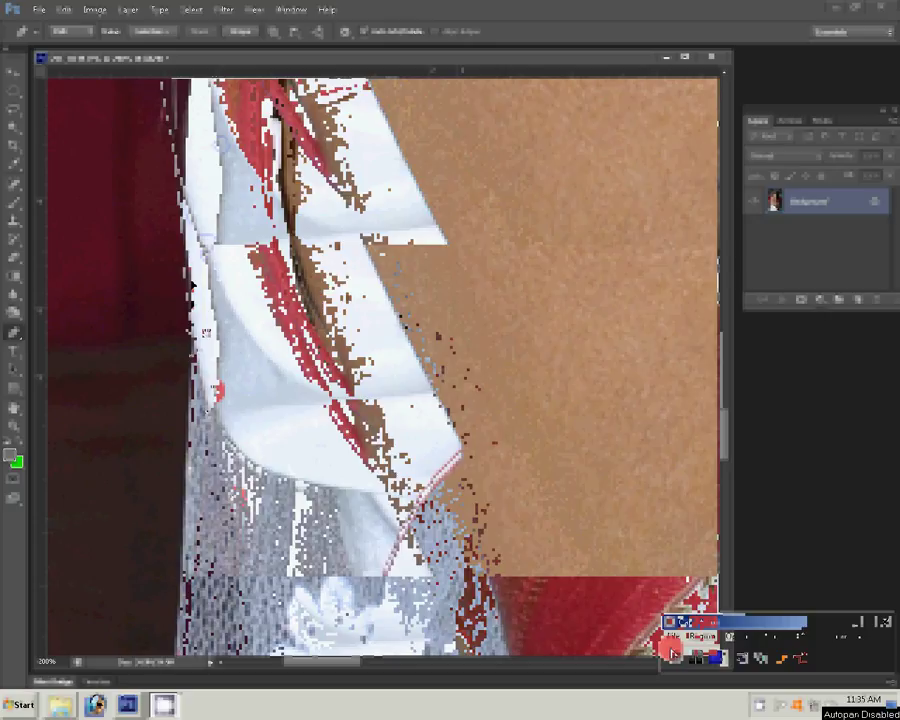
click(181, 466)
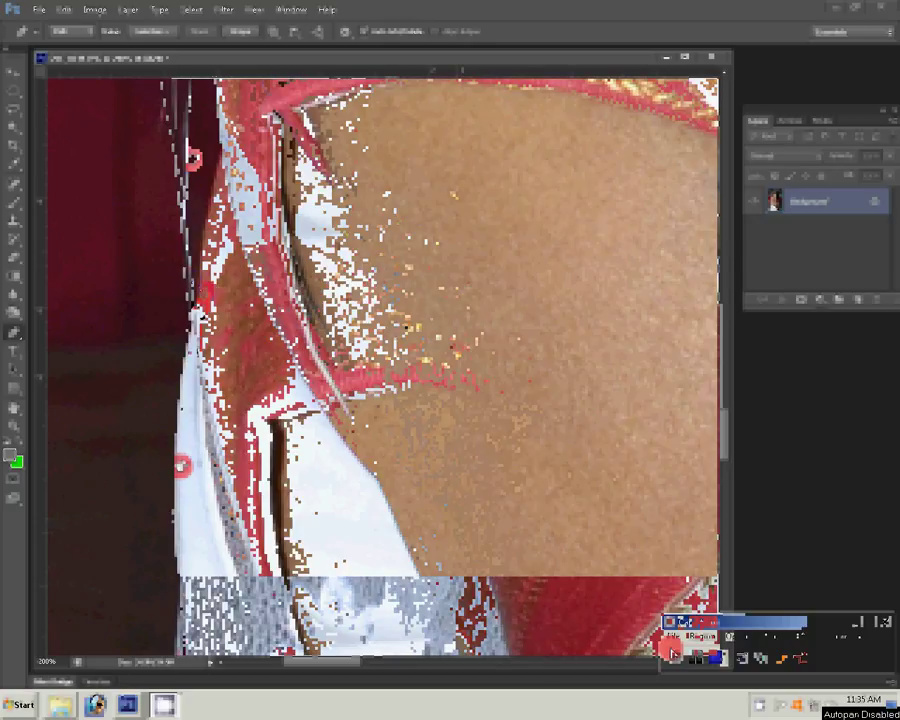
click(160, 362)
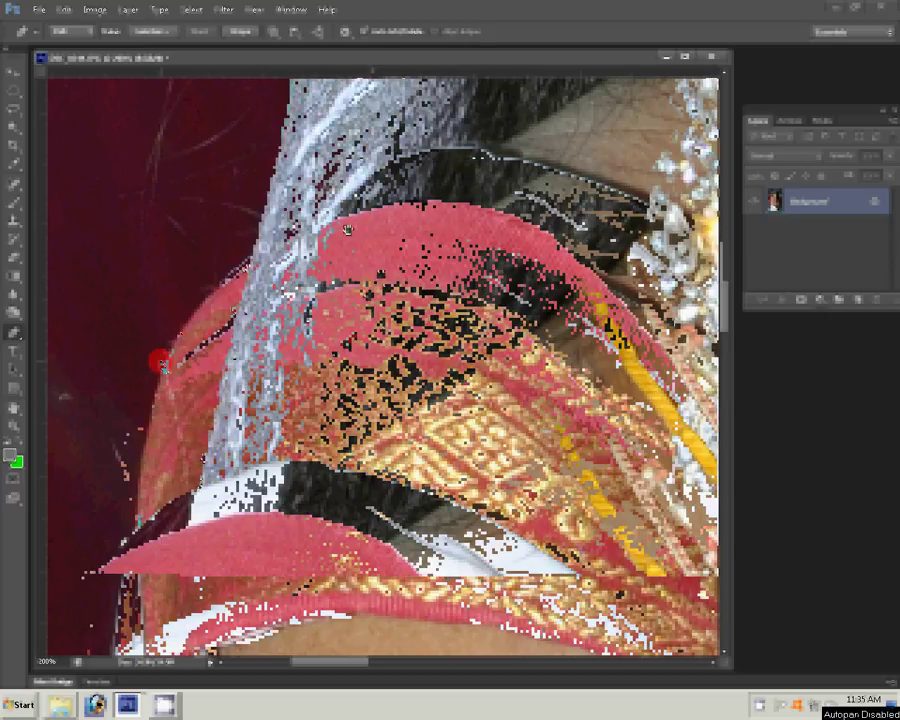
drag(347, 230, 190, 430)
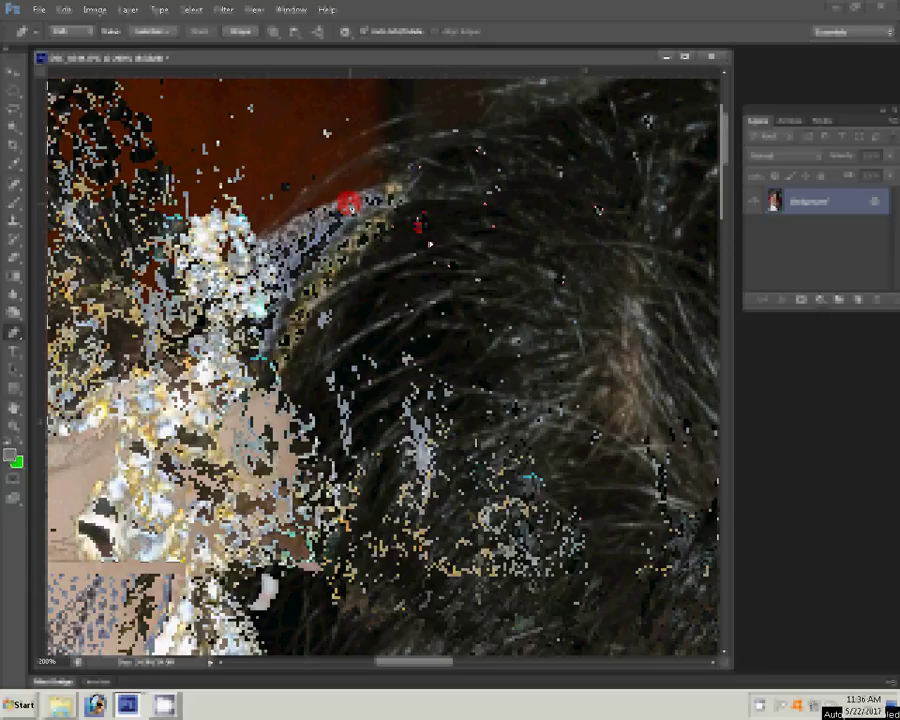
key(ctrl+minus)
key(ctrl+minus)
key(ctrl+minus)
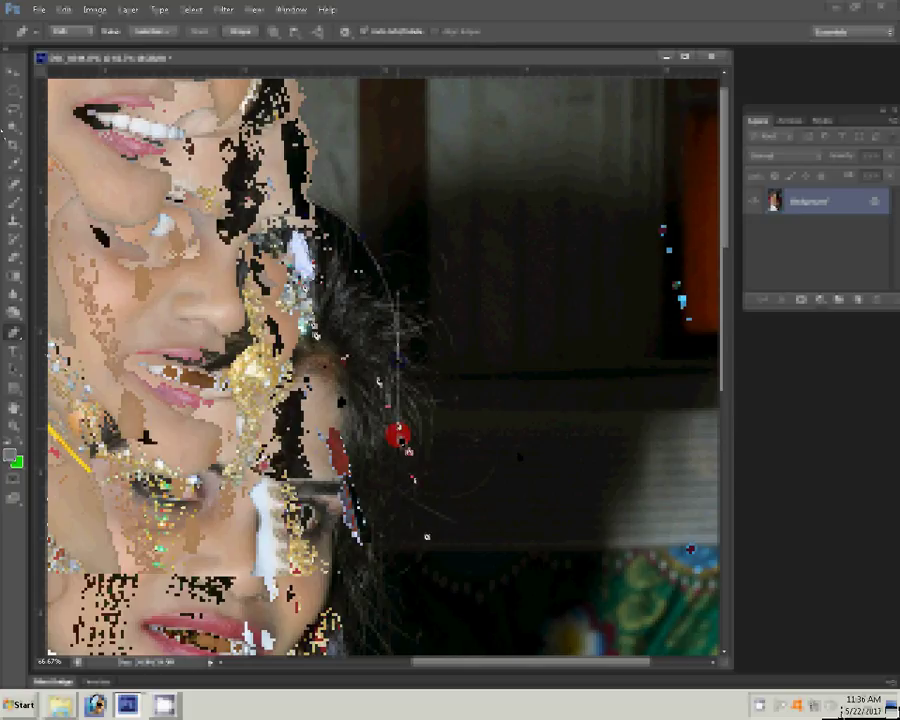
drag(398, 434, 401, 206)
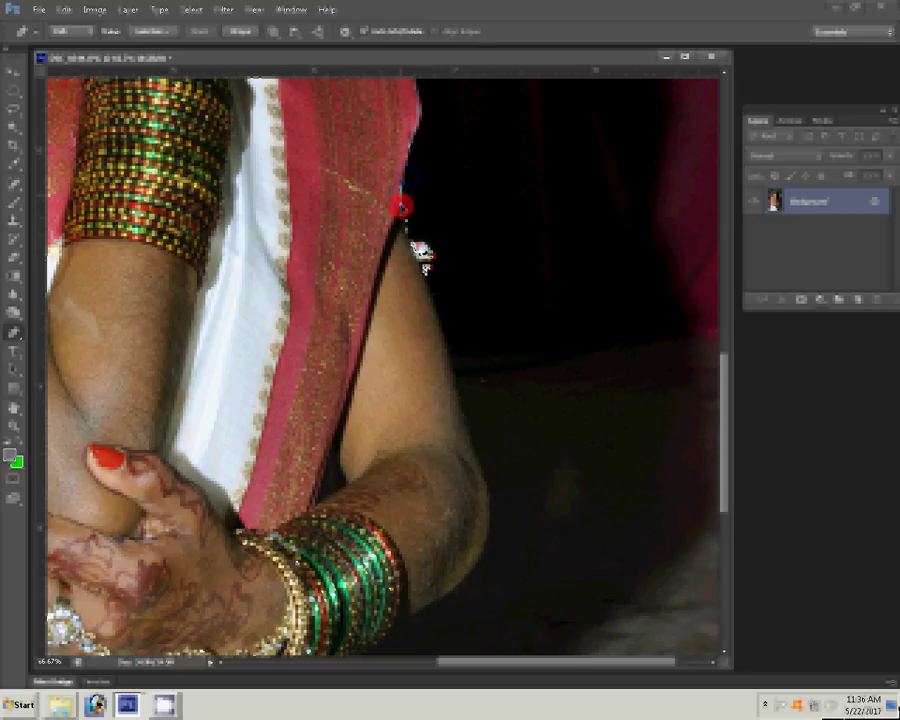
drag(423, 255, 490, 510)
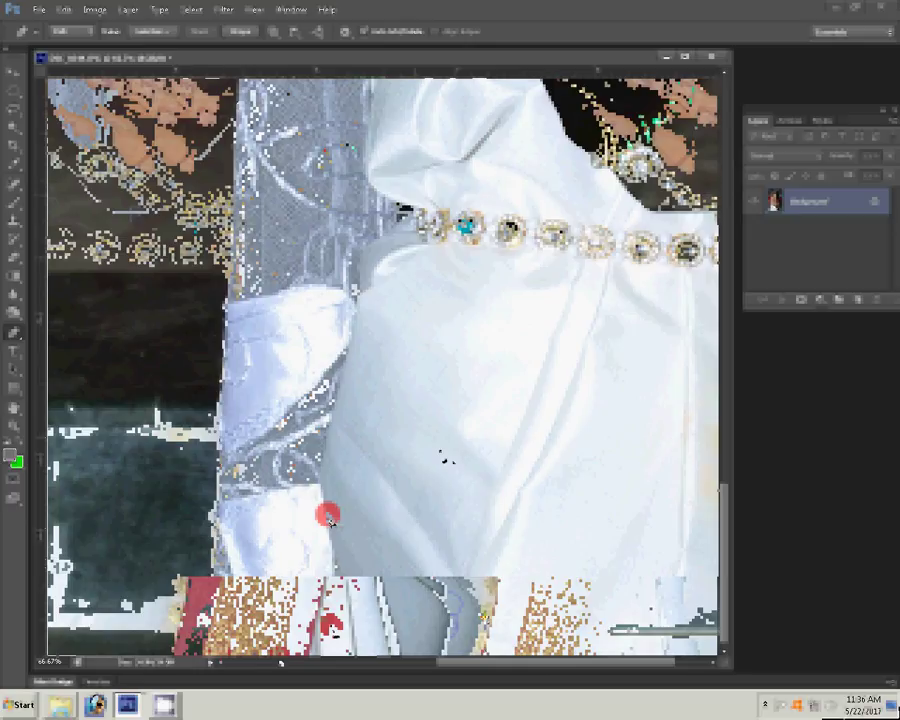
- Turn the bride path into a selection and copy it to Layer 1, hiding the Background
right_click(441, 453)
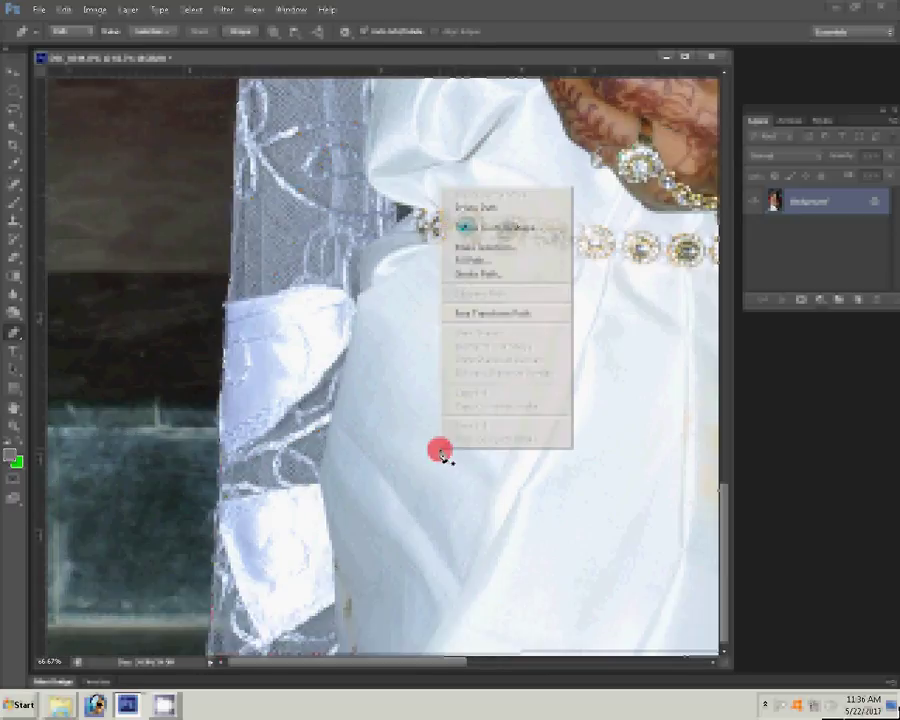
click(515, 248)
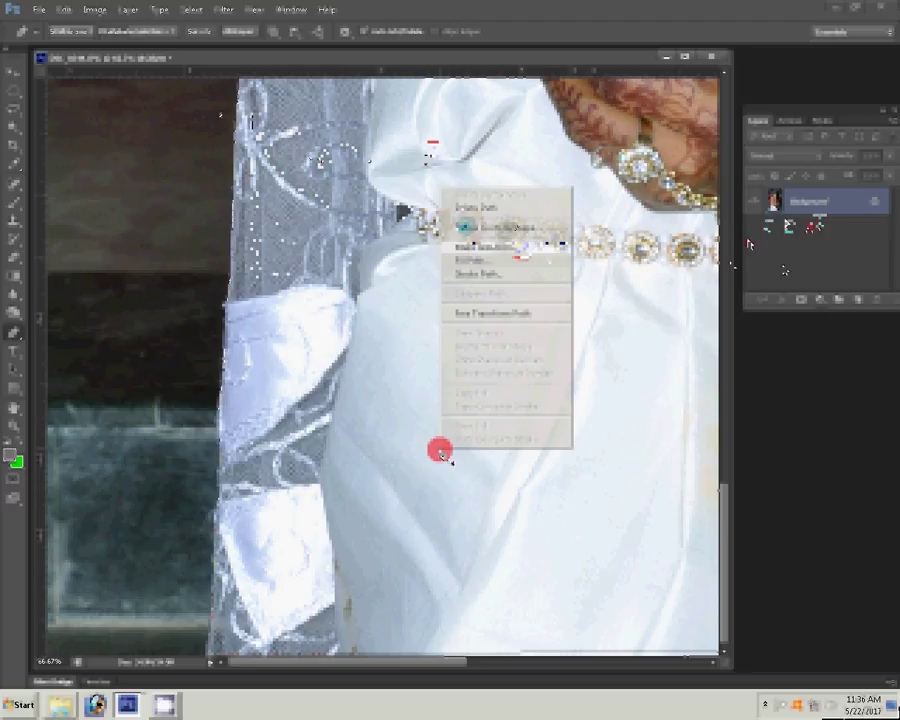
key(Escape)
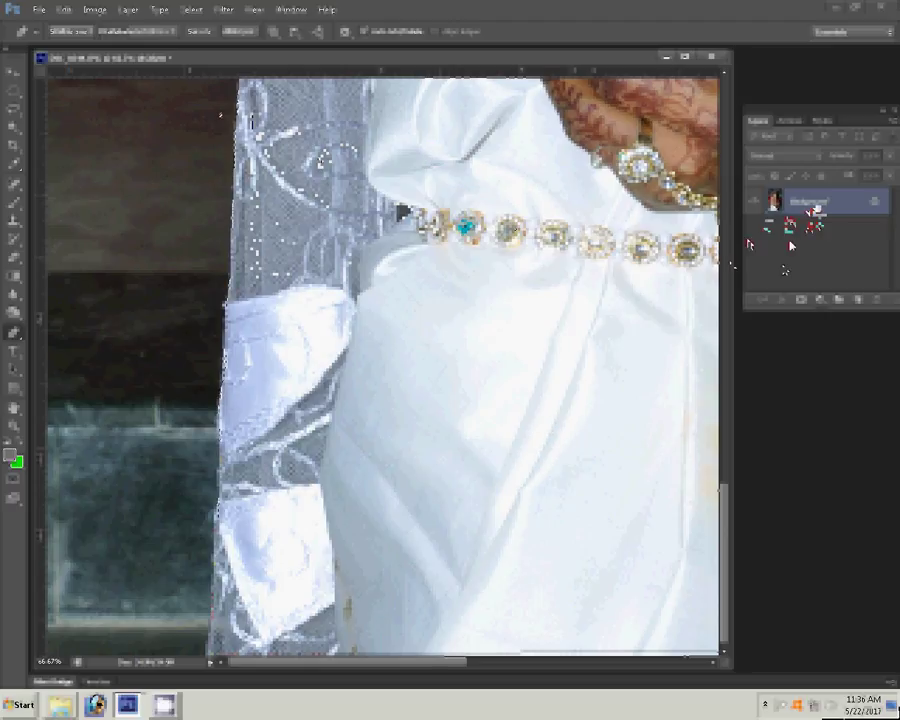
click(398, 312)
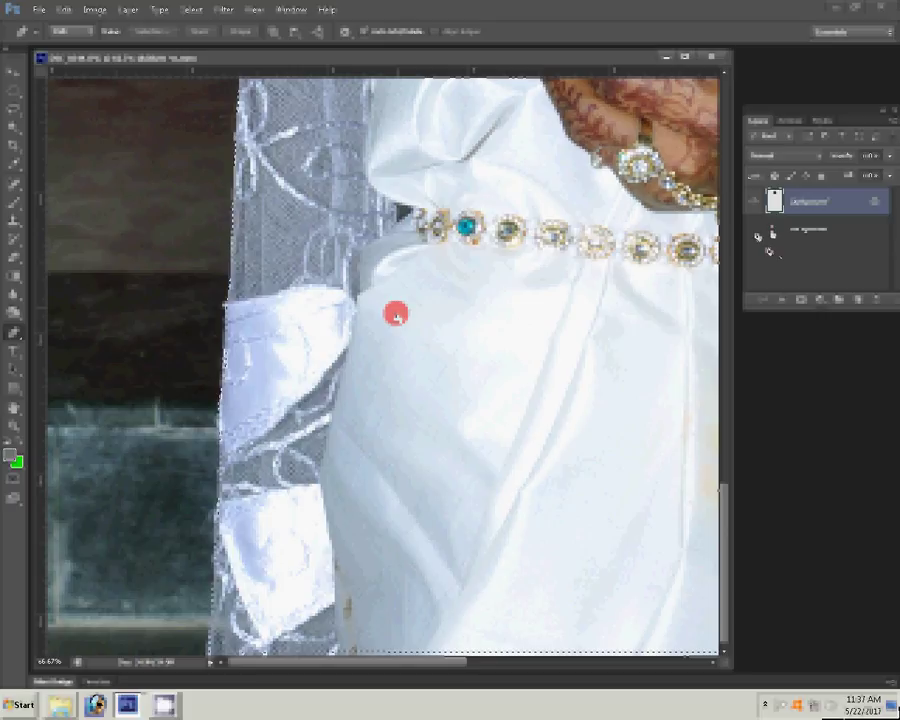
right_click(455, 305)
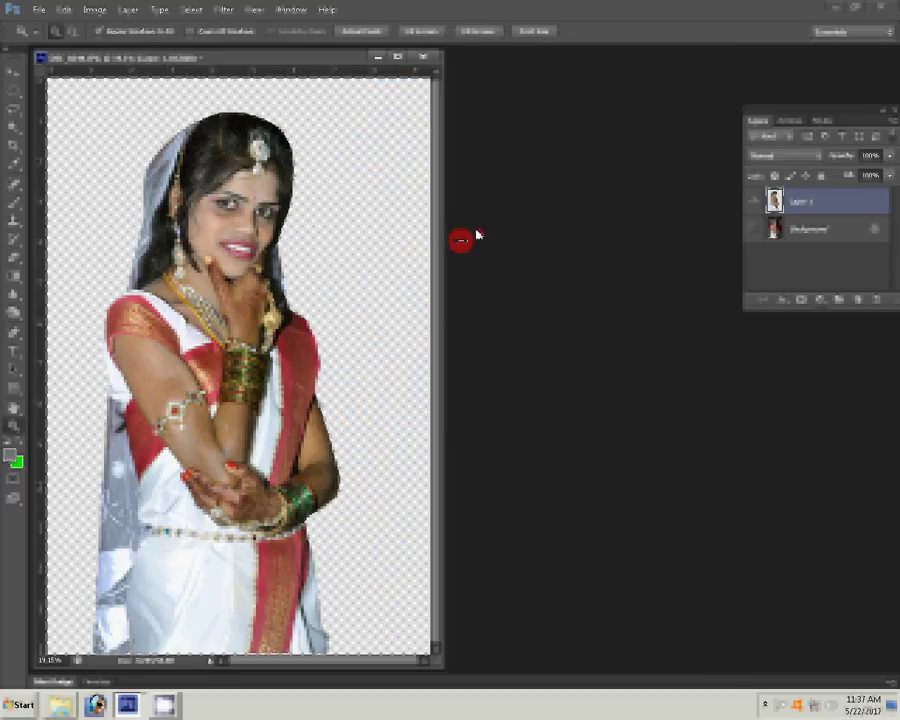
- Save the cut-out as the layered Photoshop file DSC_0249.psd in PSD format
key(ctrl+shift+s)
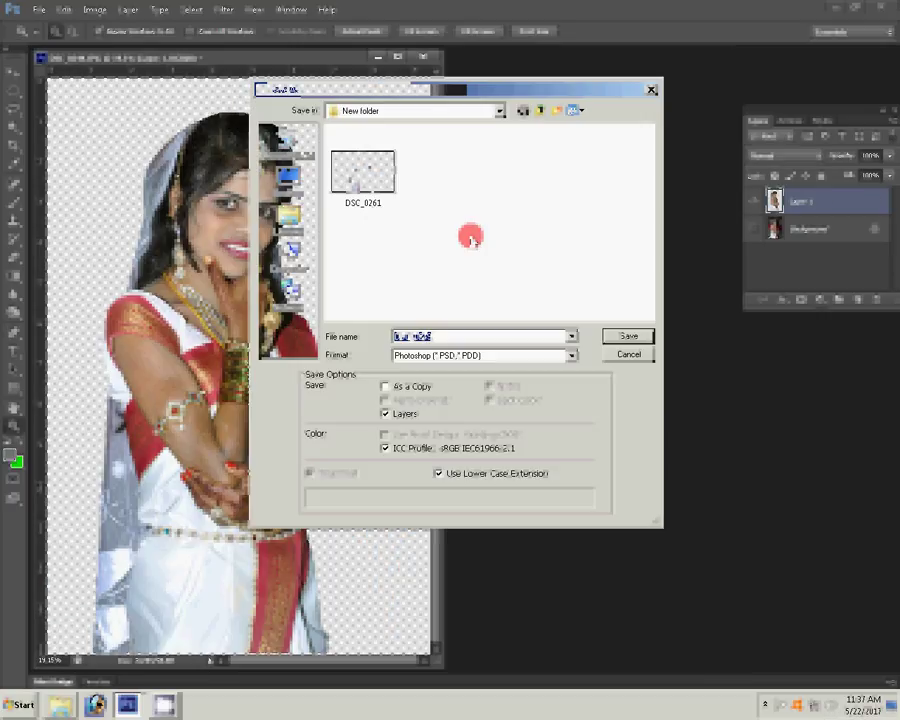
click(539, 110)
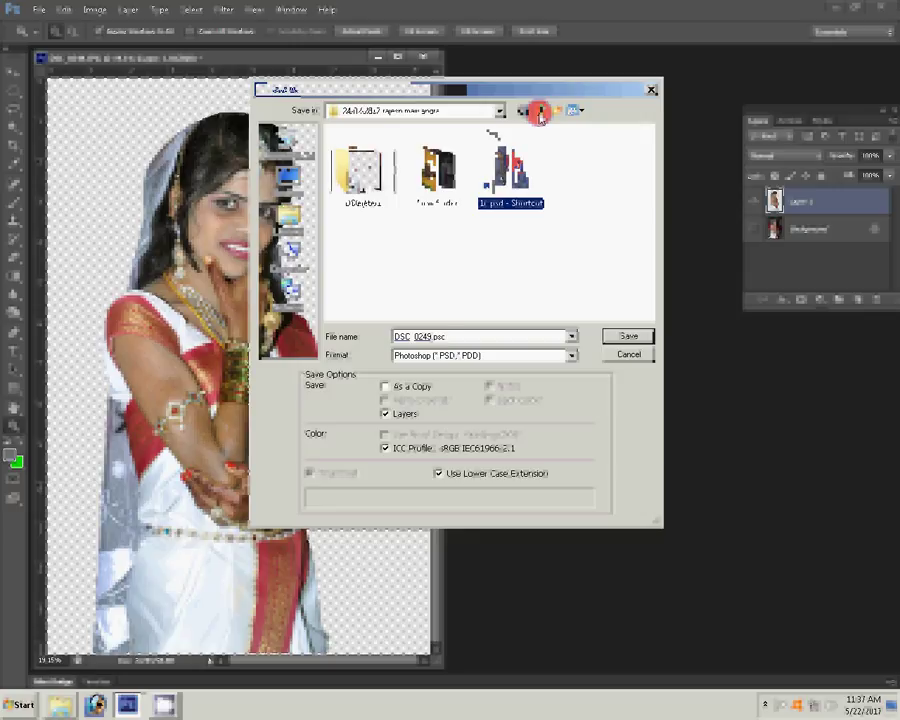
key(Return)
click(607, 340)
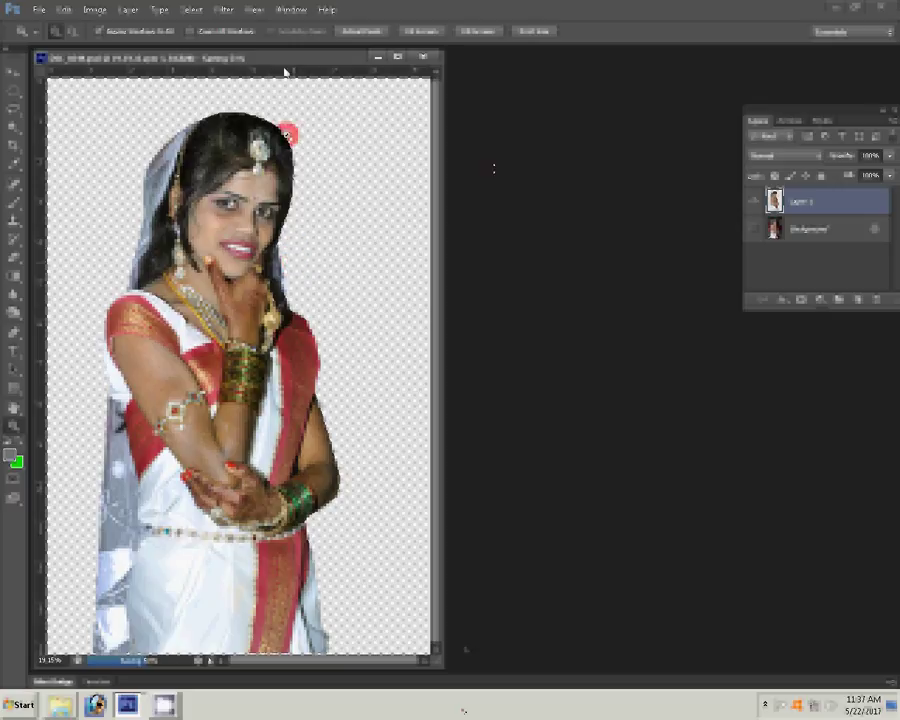
- Switch to the a.psd wedding spread and drag the bride layer in beside HAPPY WEDDING
key(super+e)
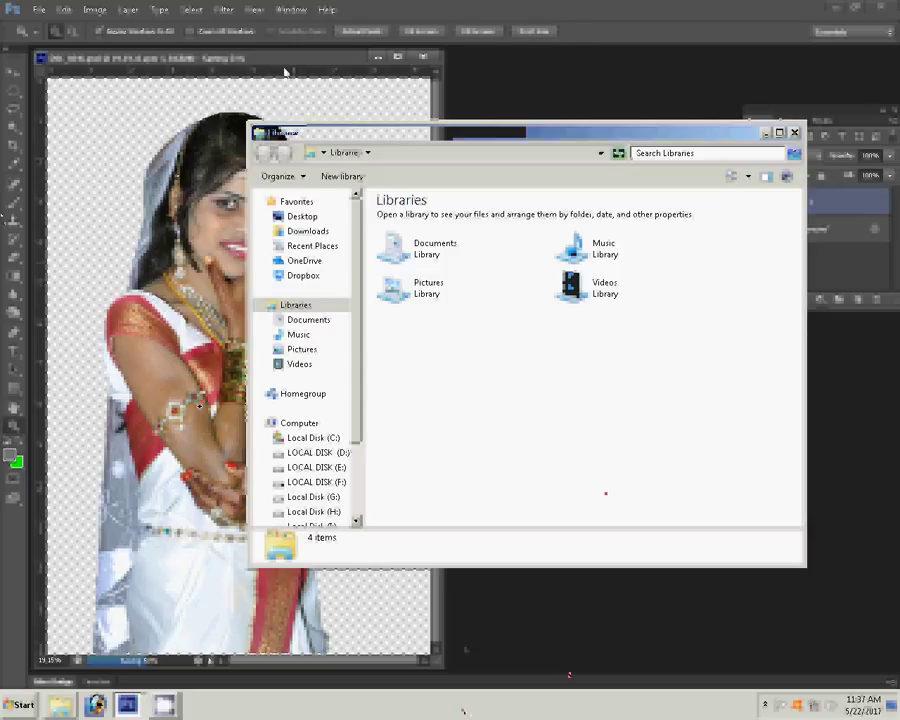
click(285, 71)
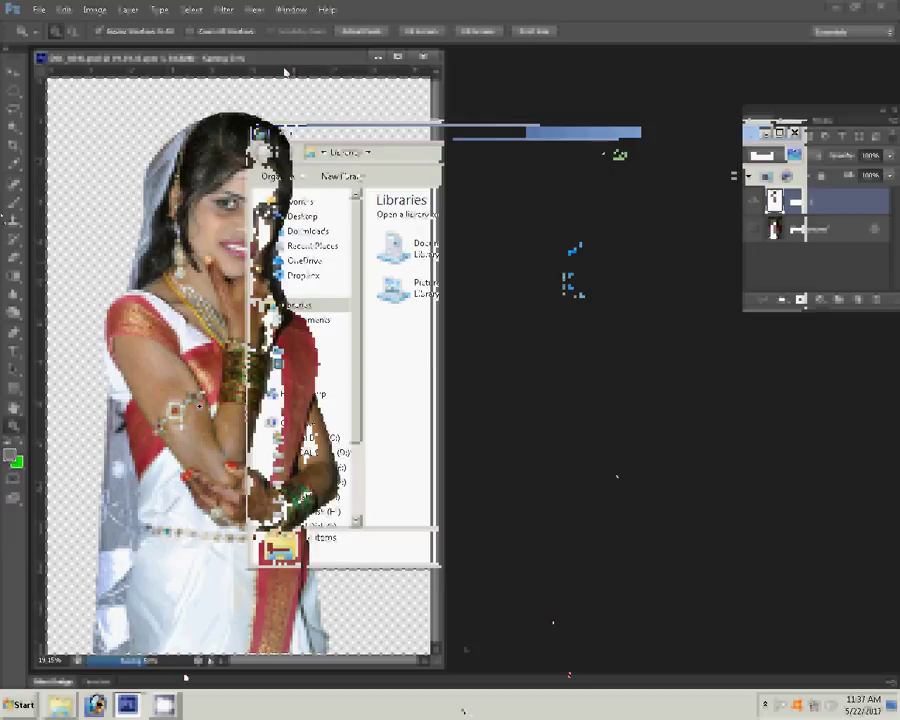
click(127, 705)
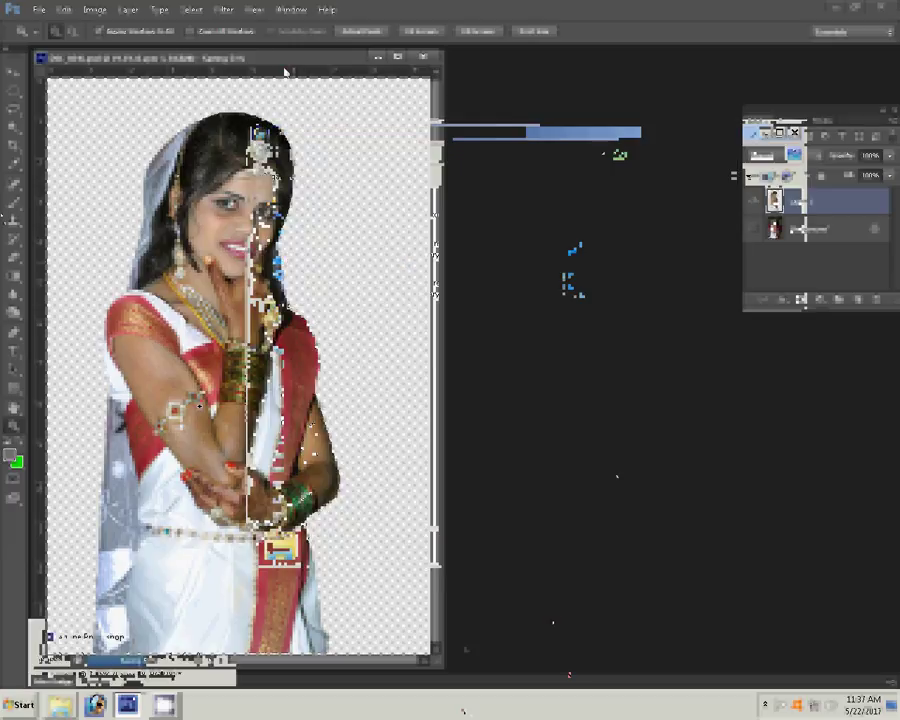
click(110, 675)
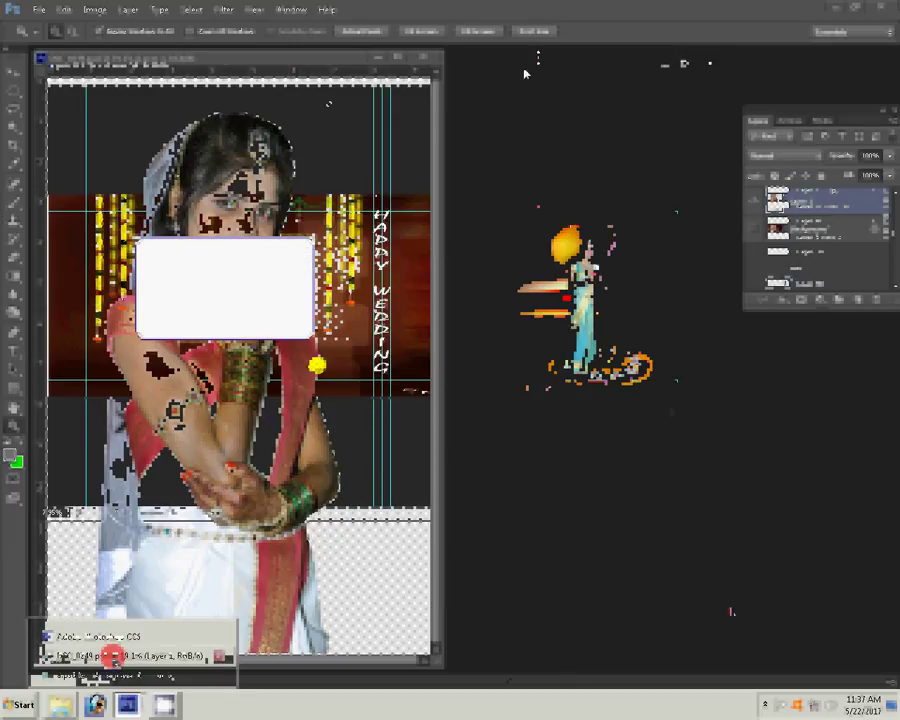
click(276, 70)
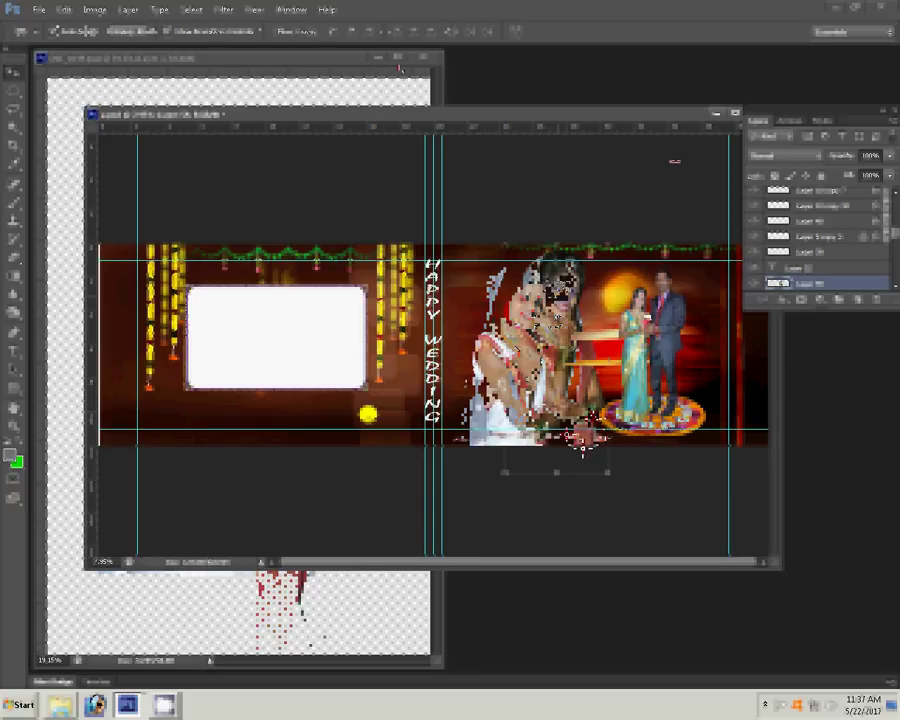
- Paint with a 100% opacity and flow brush on the bride's mask to soften her lower edge
click(17, 188)
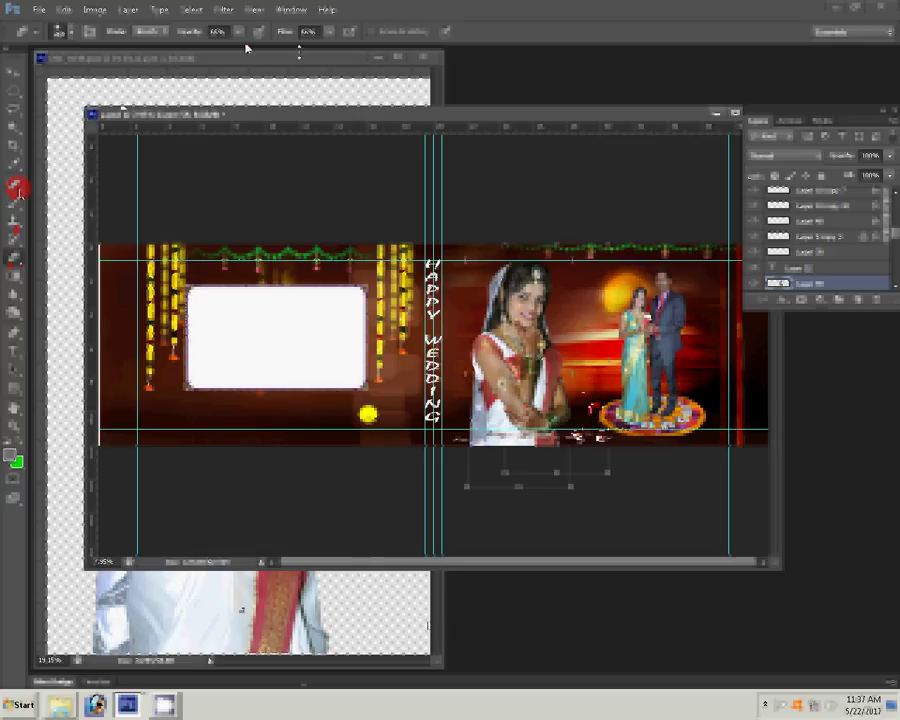
key(0)
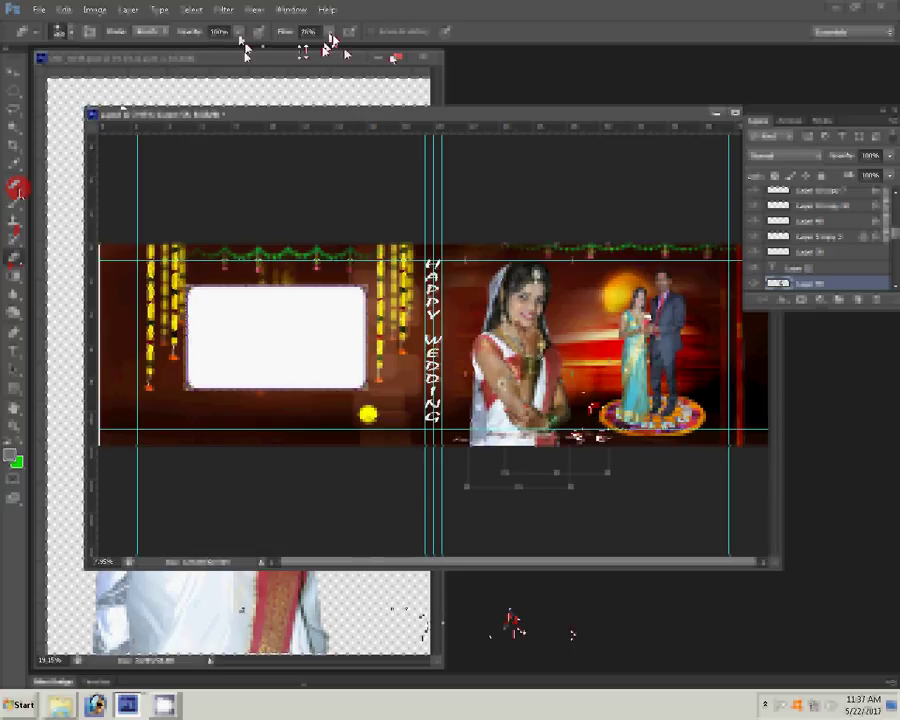
drag(329, 41, 395, 57)
click(583, 437)
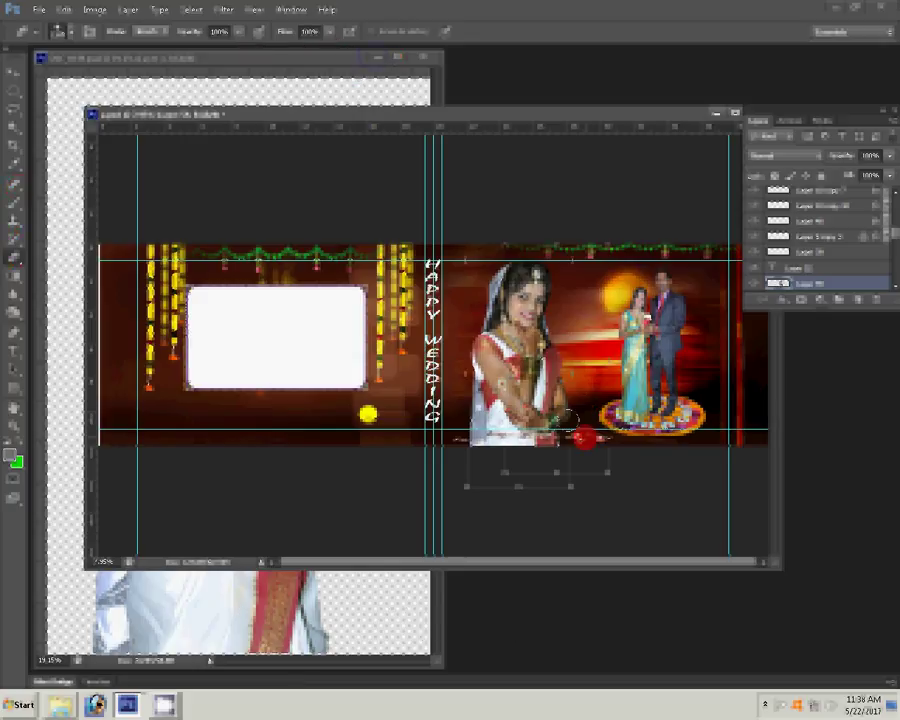
drag(583, 437, 490, 432)
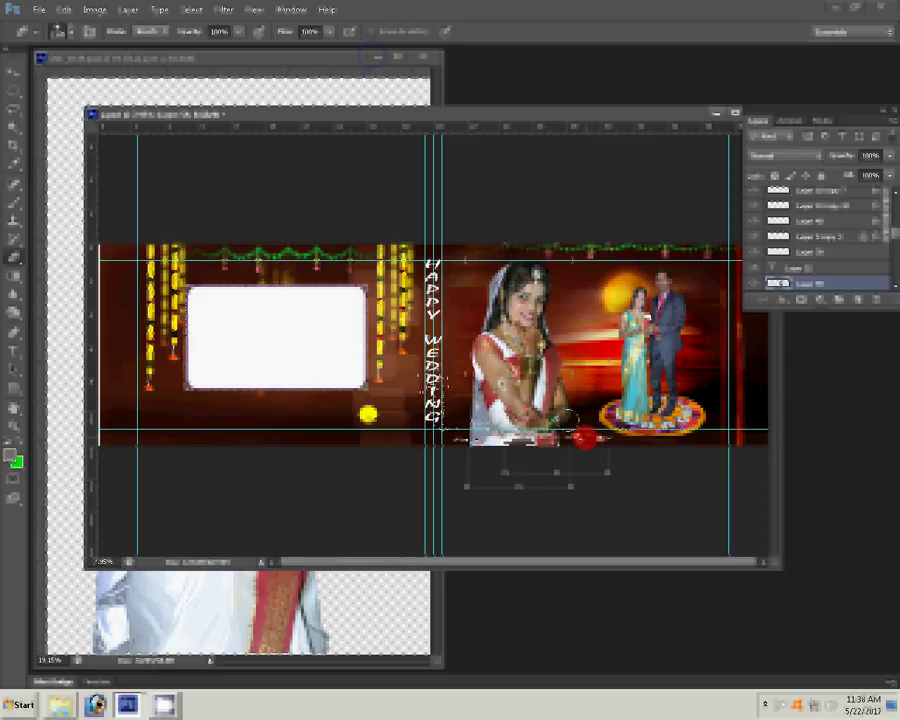
drag(567, 420, 446, 425)
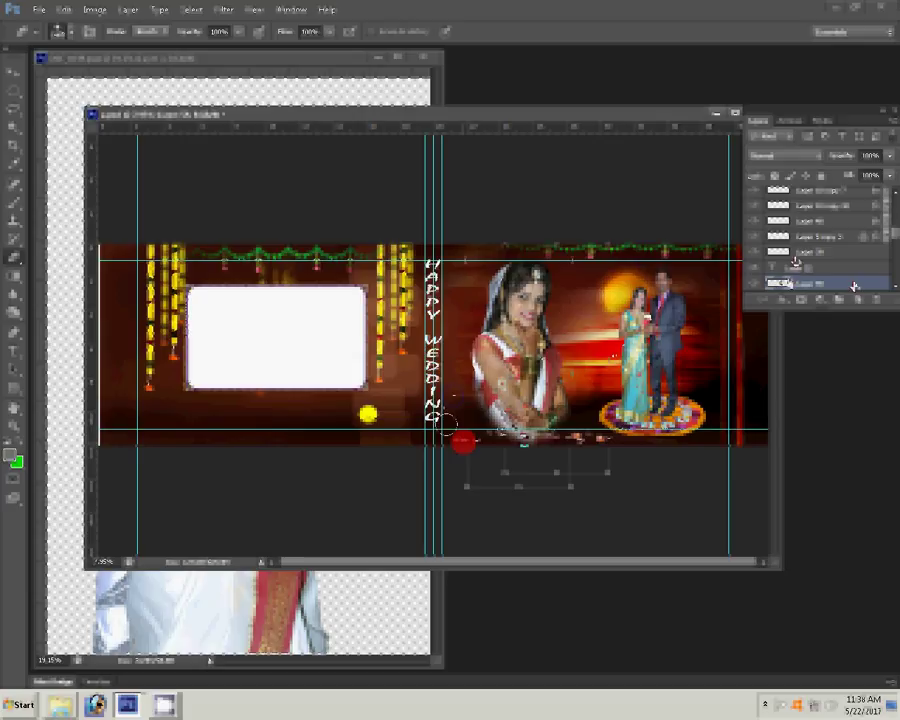
click(789, 282)
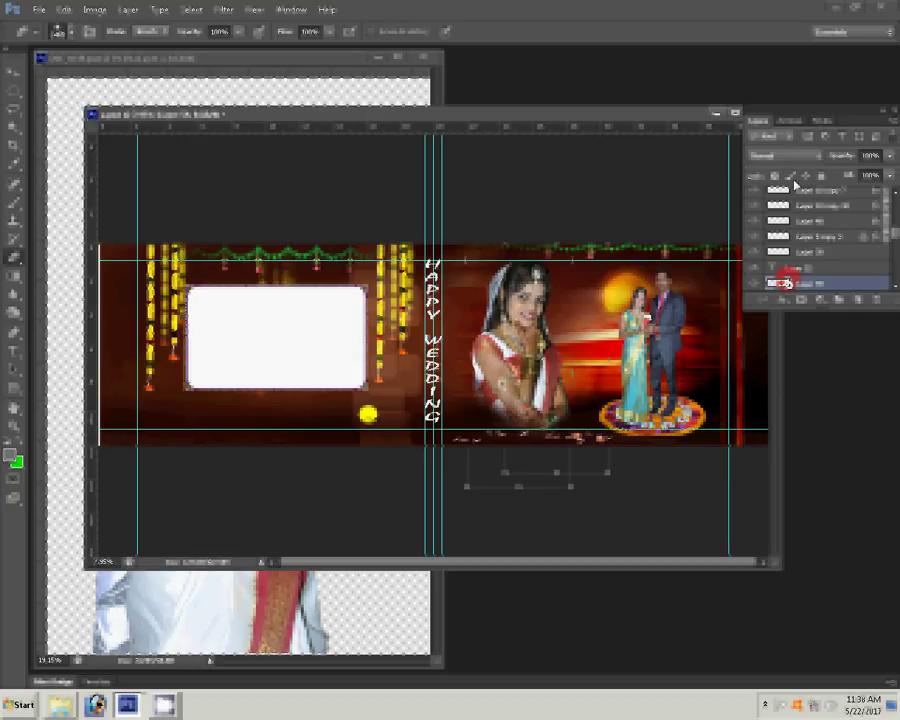
mouse_move(789, 282)
mouse_down()
mouse_move(760, 296)
mouse_move(541, 298)
mouse_up()
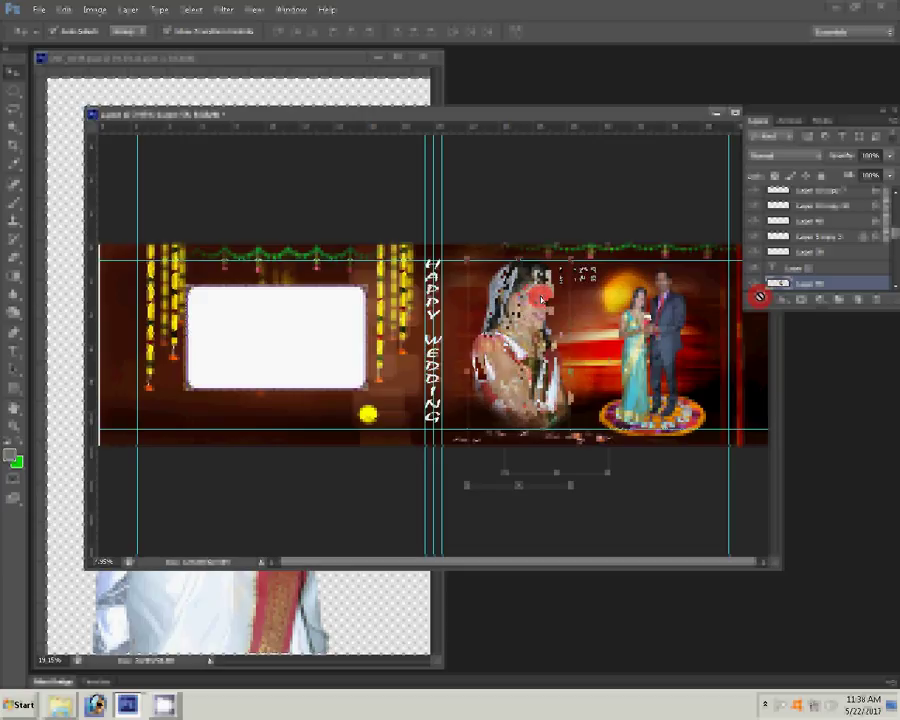
- Bring the bride photo document forward and open a Windows Explorer window
click(263, 94)
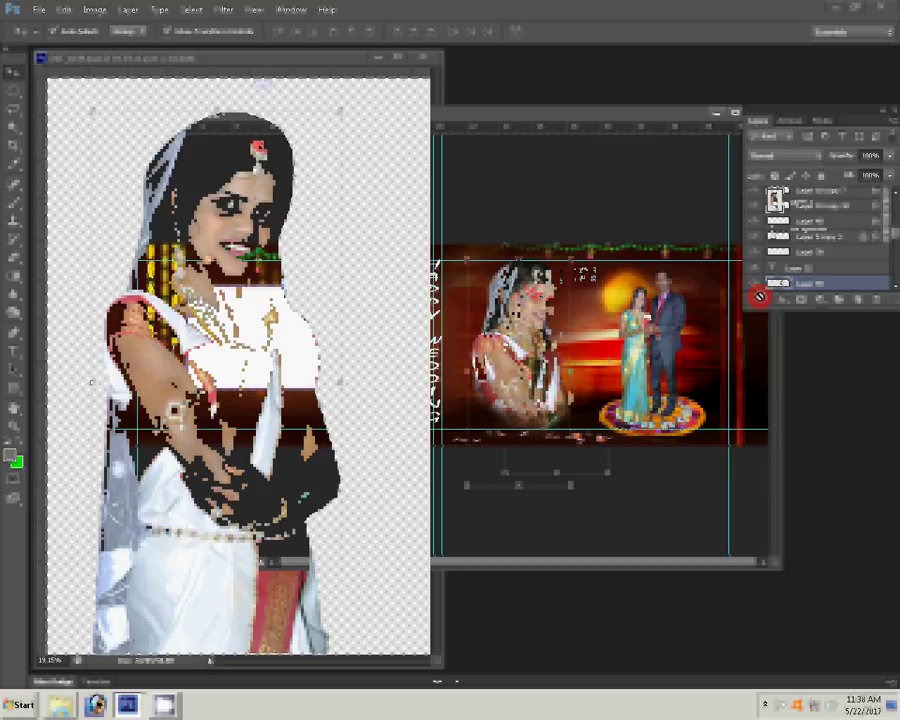
click(396, 145)
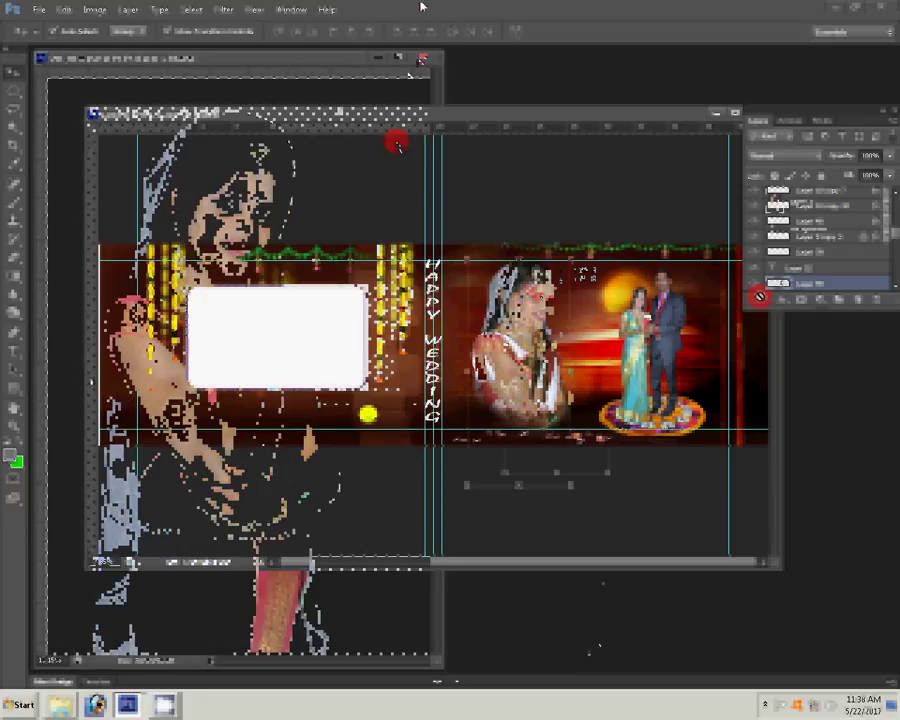
key(super+e)
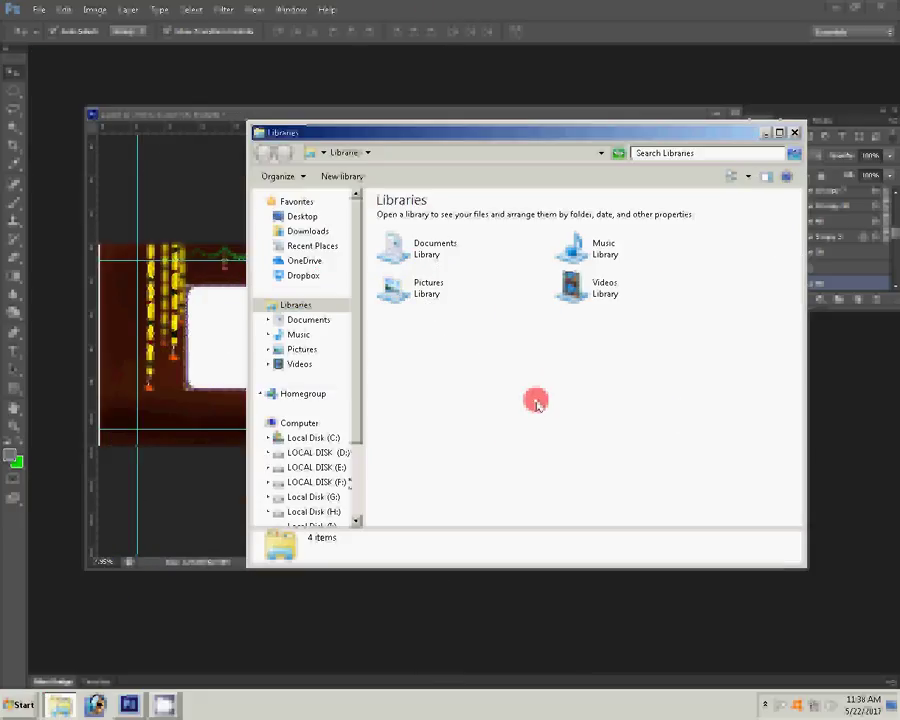
- Open LOCAL DISK (D:) from the navigation pane to list its 69 items
scroll(360, 446, down, 1)
click(334, 401)
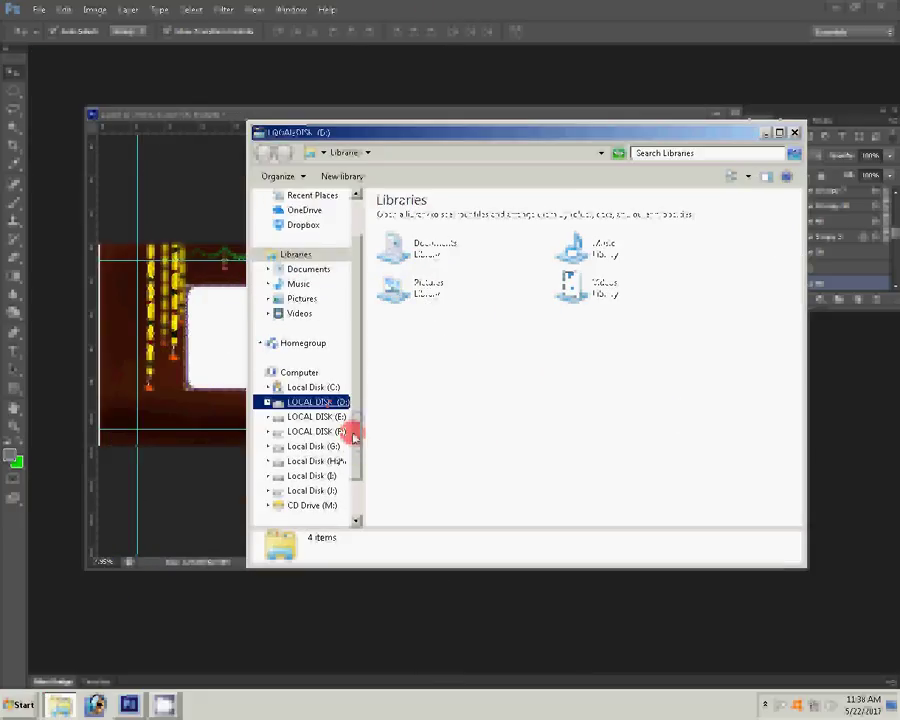
scroll(354, 450, down, 1)
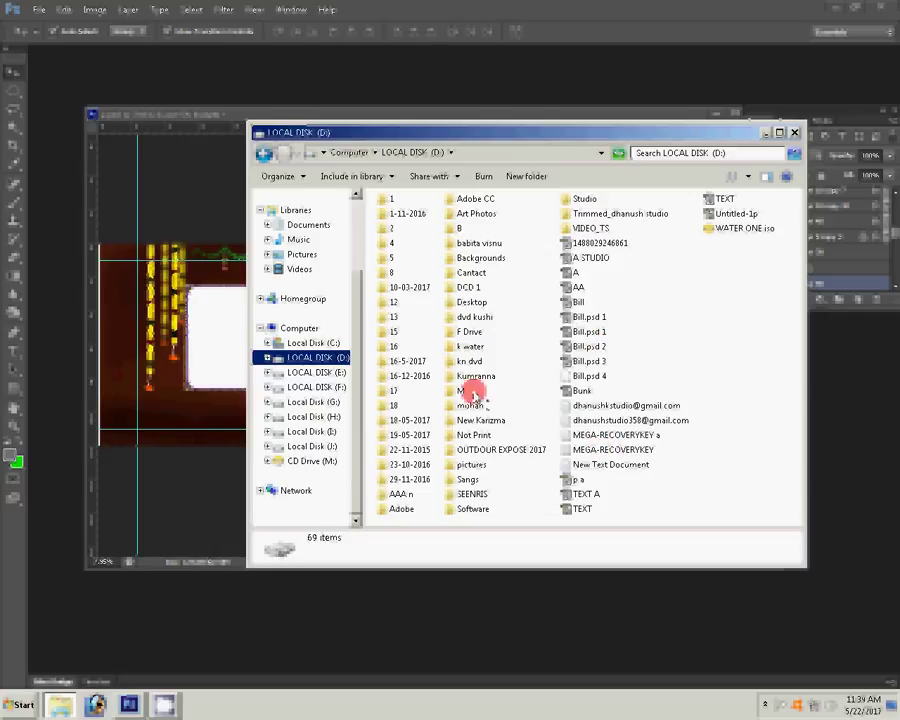
drag(472, 391, 484, 380)
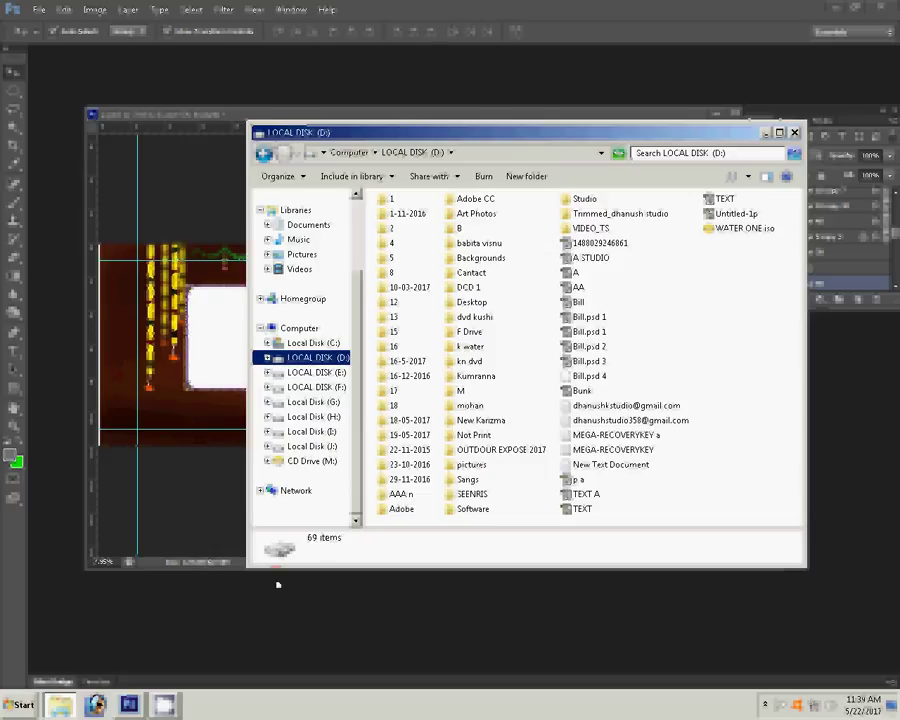
mouse_move(60, 705)
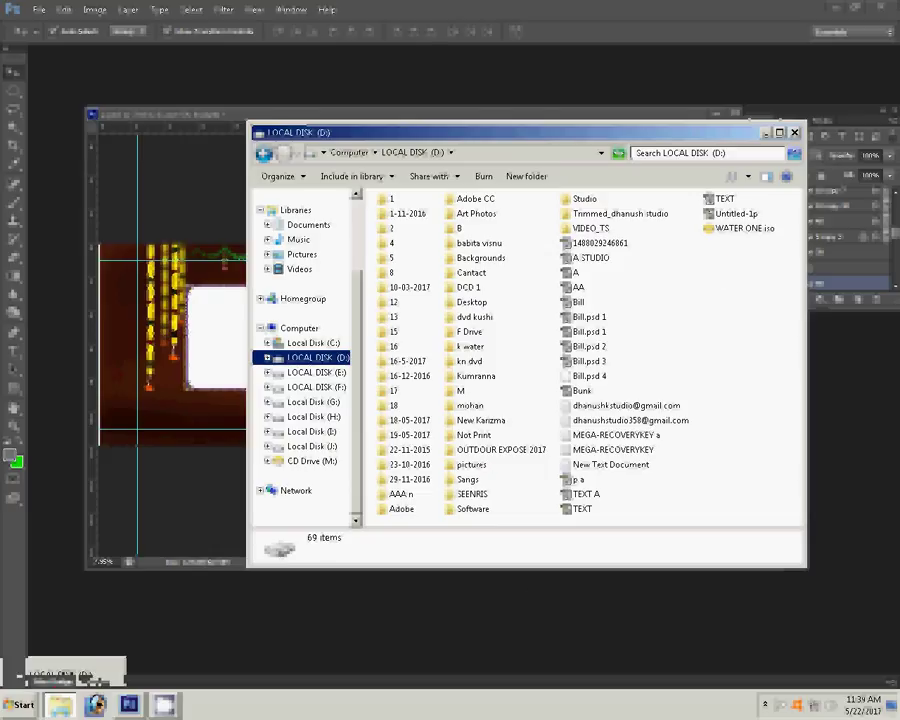
- Browse into OUTDOUR EXPOSE 2017 and its 24-02-2017 event folder
double_click(522, 449)
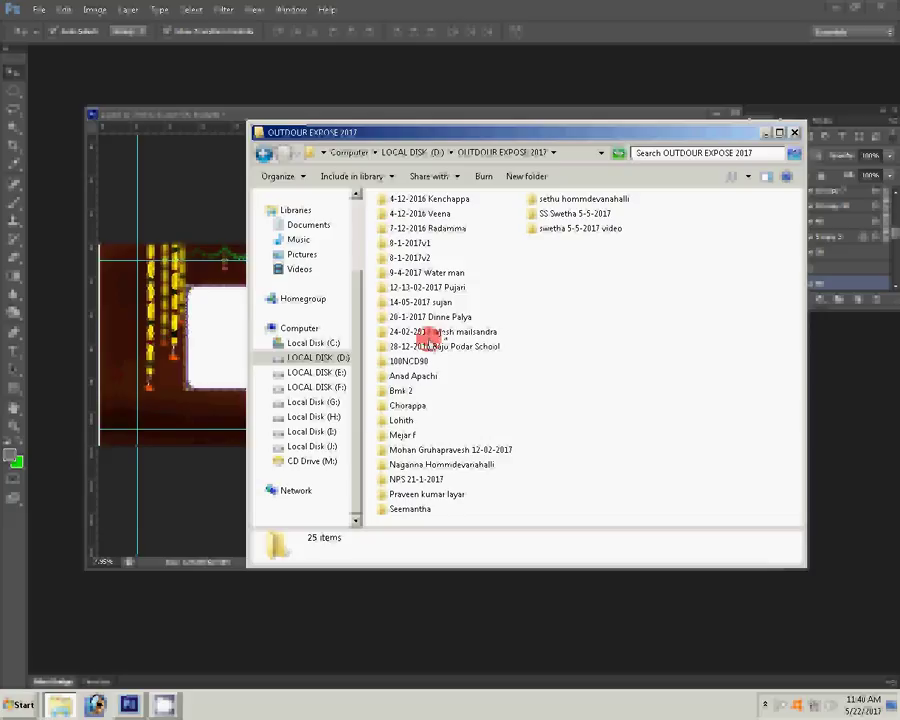
click(425, 332)
double_click(425, 332)
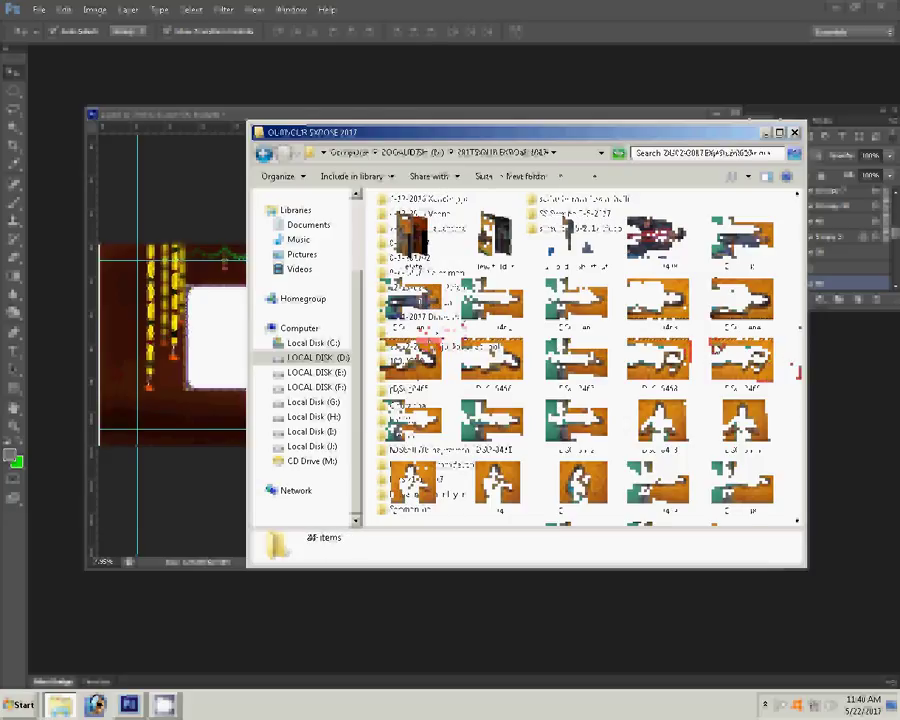
scroll(788, 362, down, 5)
drag(803, 418, 803, 465)
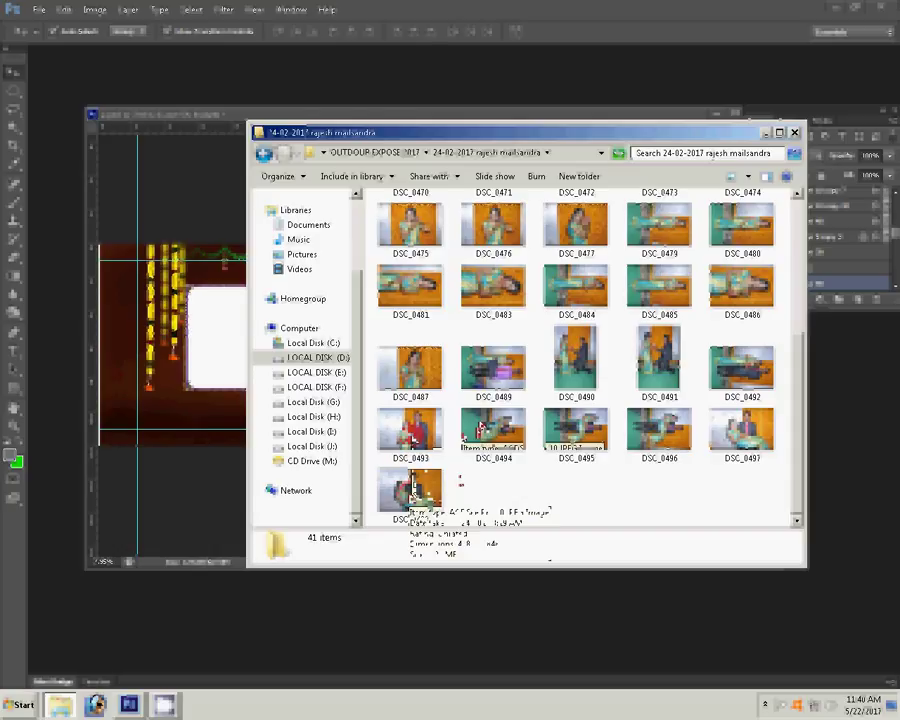
- Go back, open the 1c psd folder and open the DSC_0498 couple cut-out
click(262, 155)
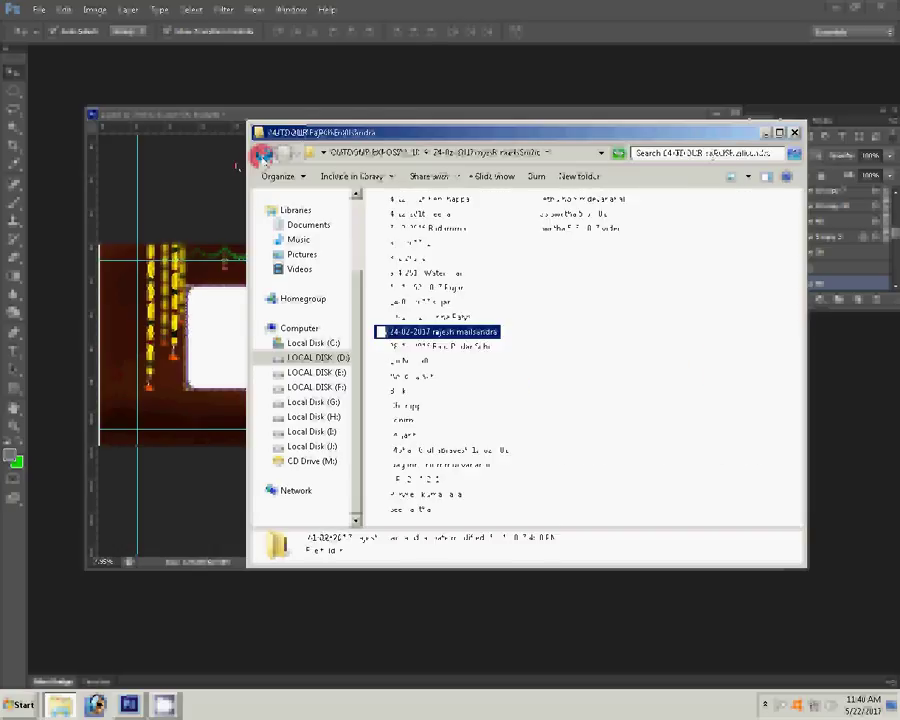
double_click(461, 331)
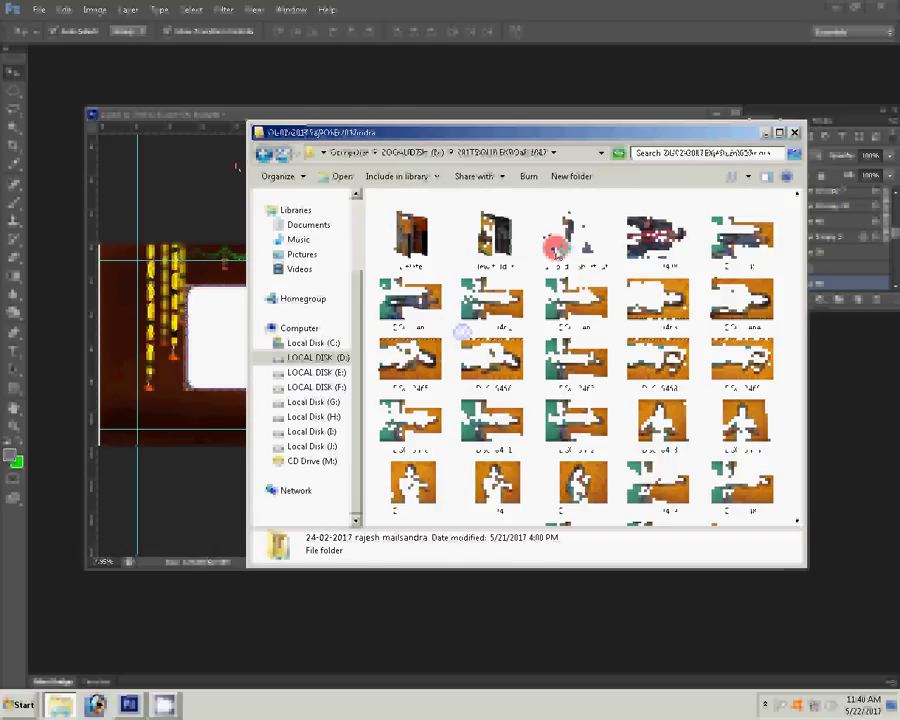
double_click(594, 210)
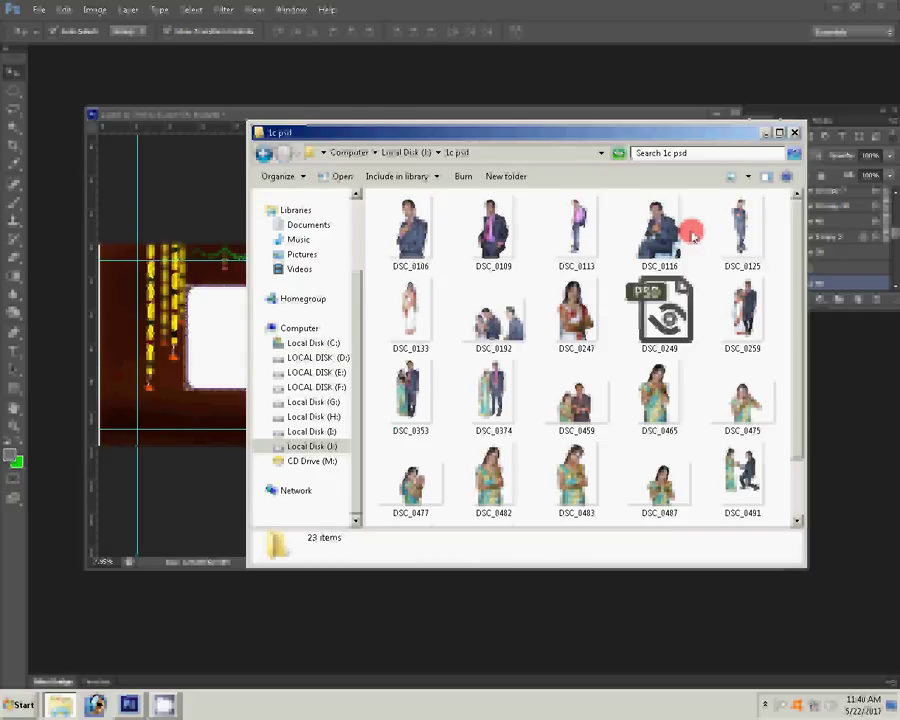
scroll(800, 362, down, 2)
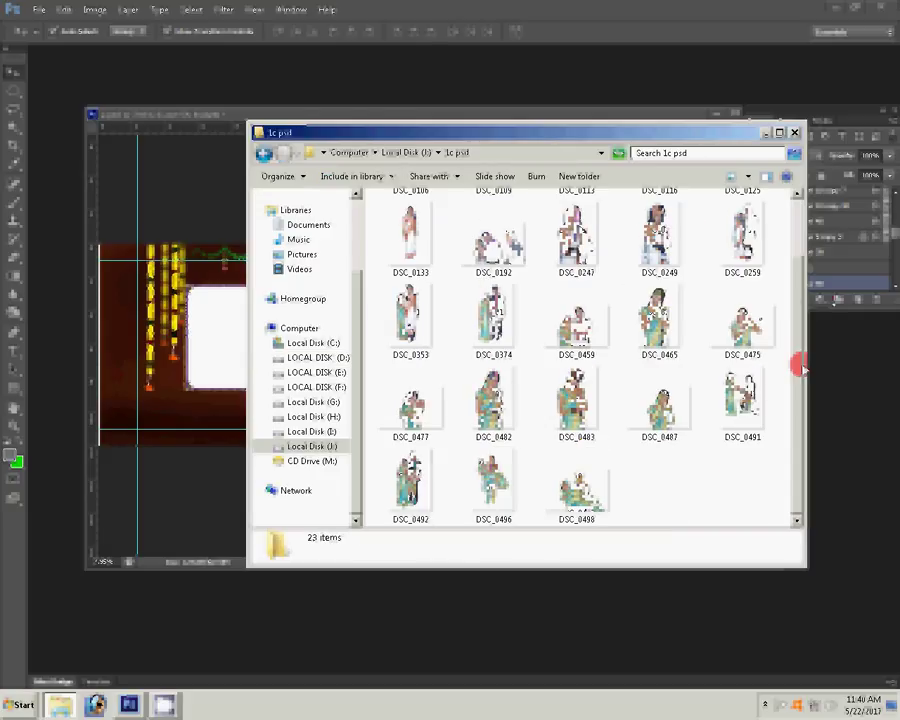
click(585, 488)
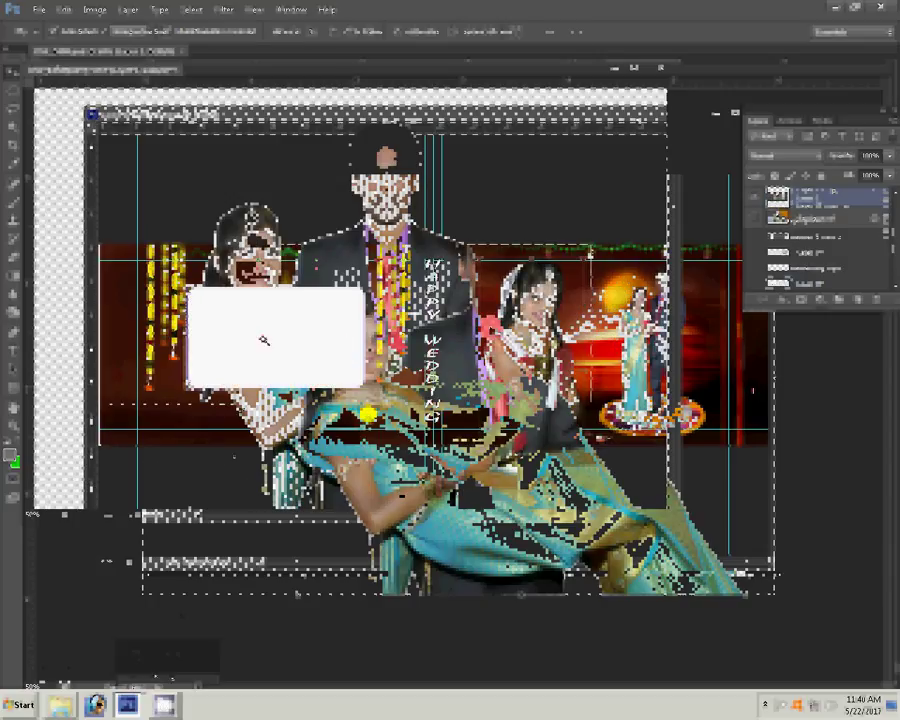
- Magic-Wand the left page's white frame, copy and paste the couple image, and toggle the white card layer
click(263, 337)
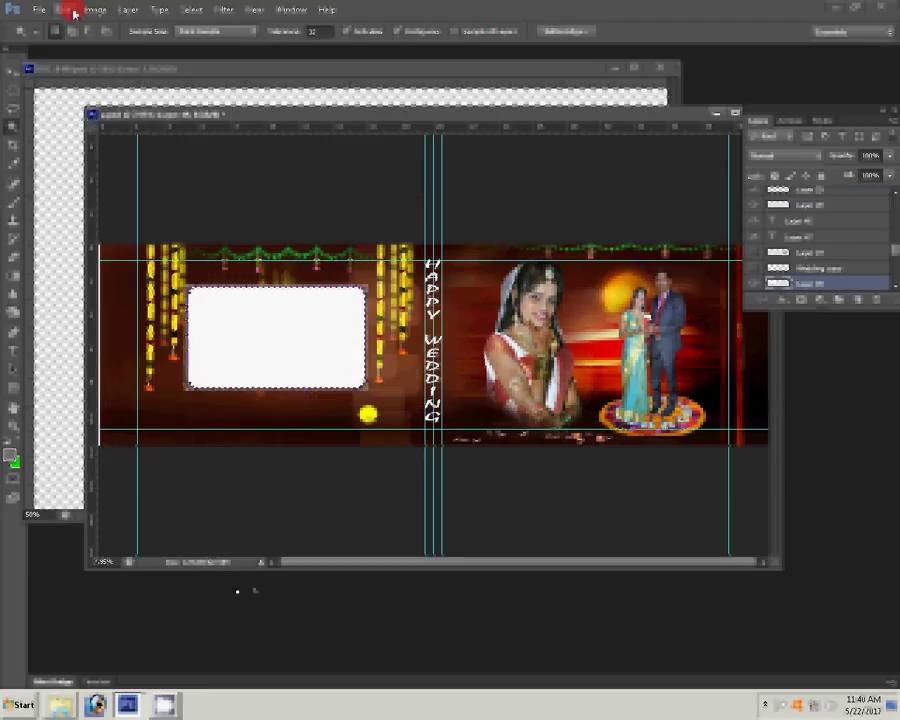
click(70, 10)
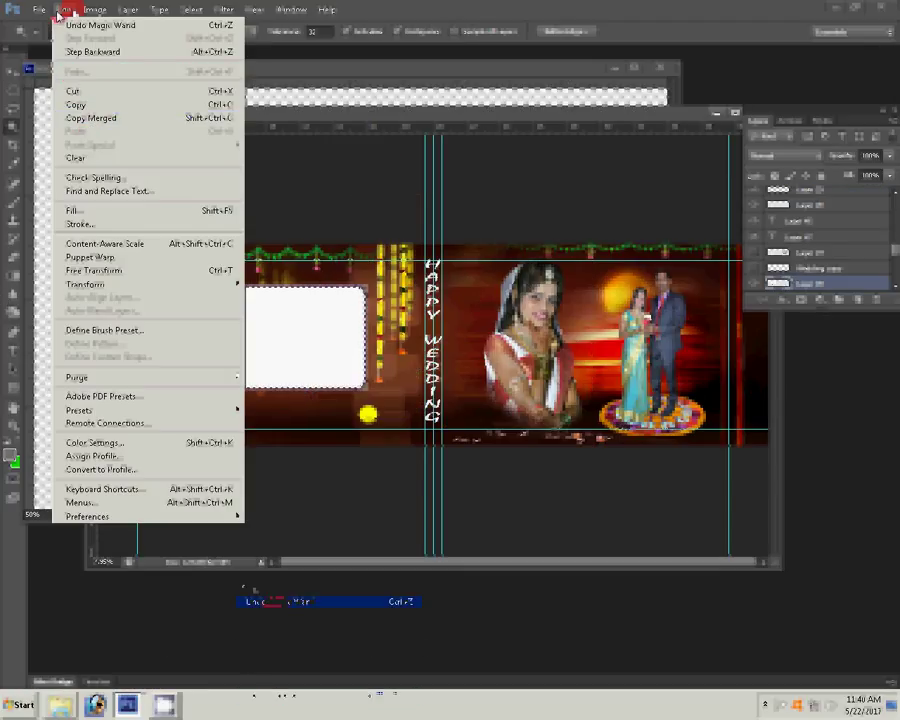
mouse_move(64, 9)
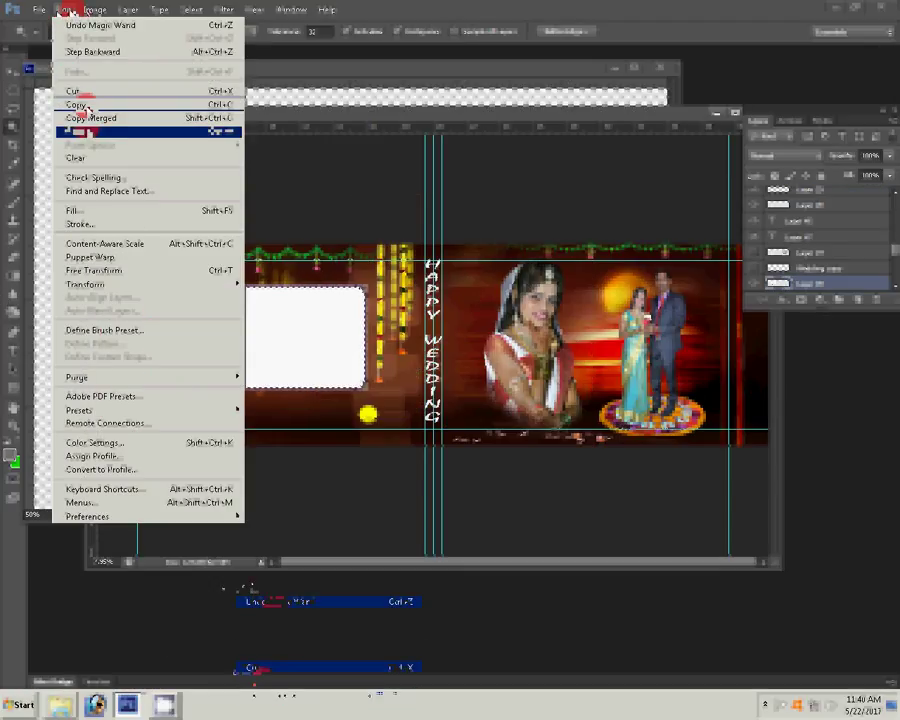
click(79, 104)
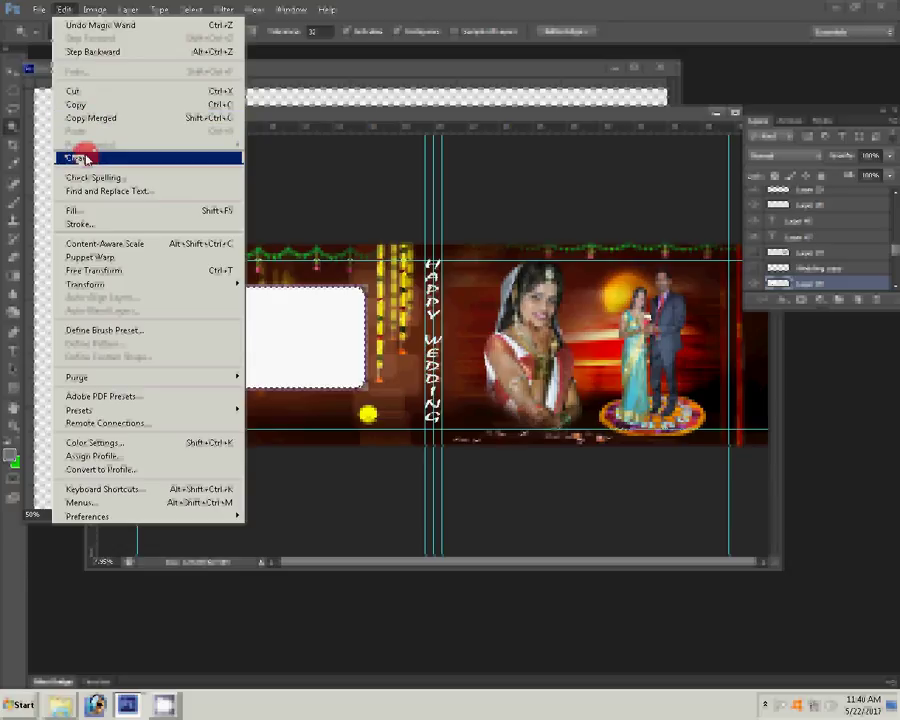
click(82, 150)
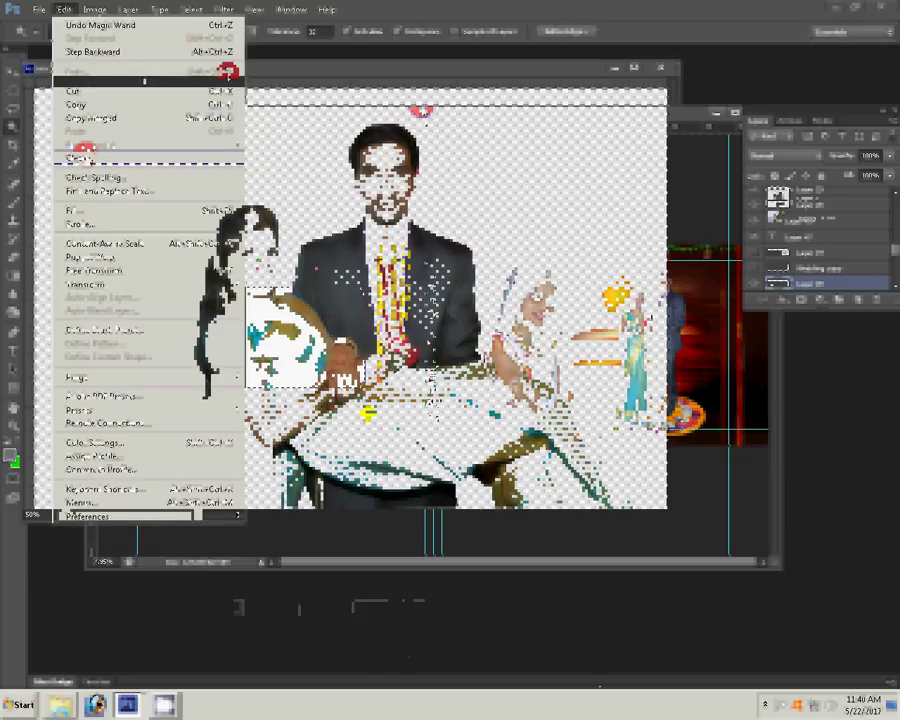
click(285, 110)
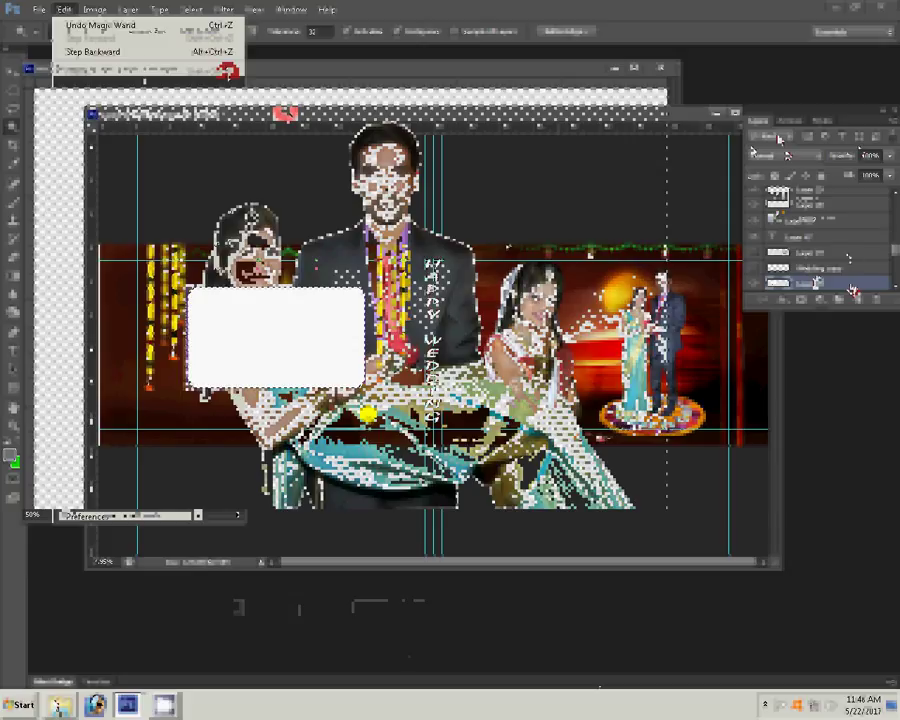
click(760, 285)
click(760, 285)
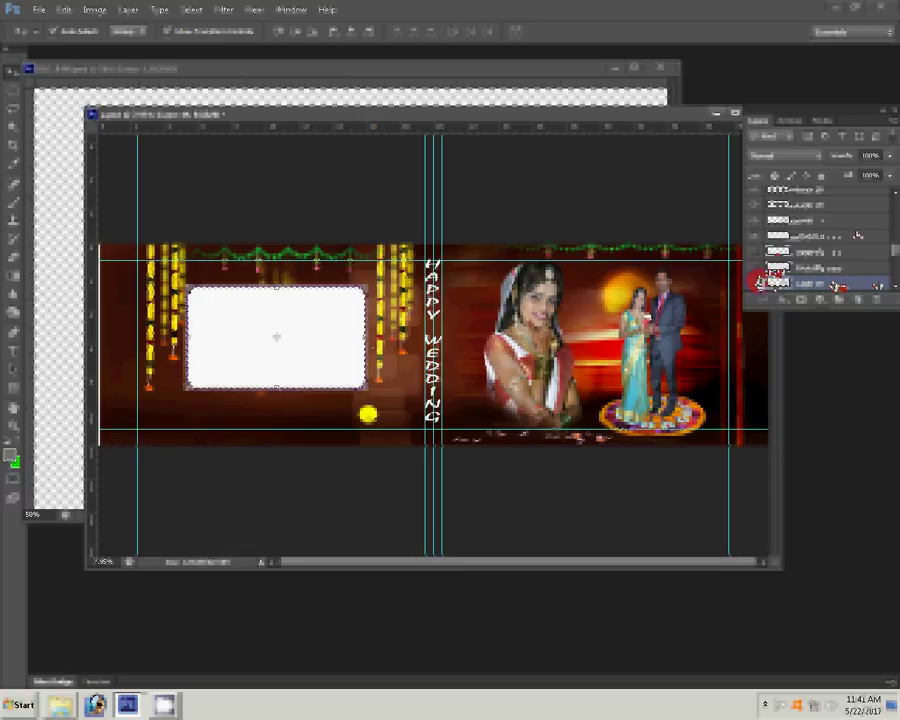
click(468, 272)
click(315, 313)
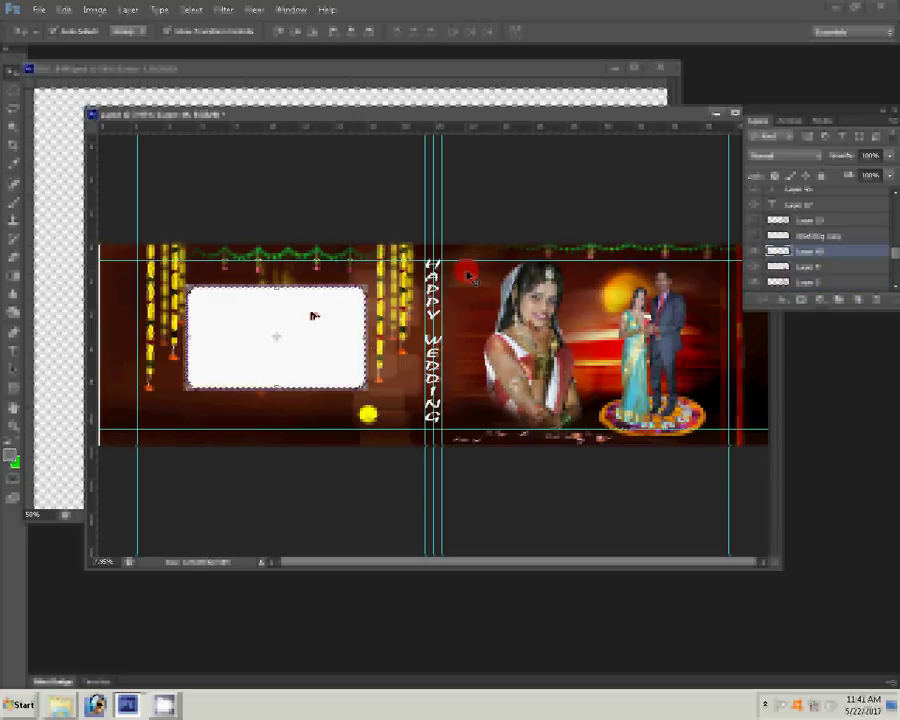
click(282, 362)
click(281, 355)
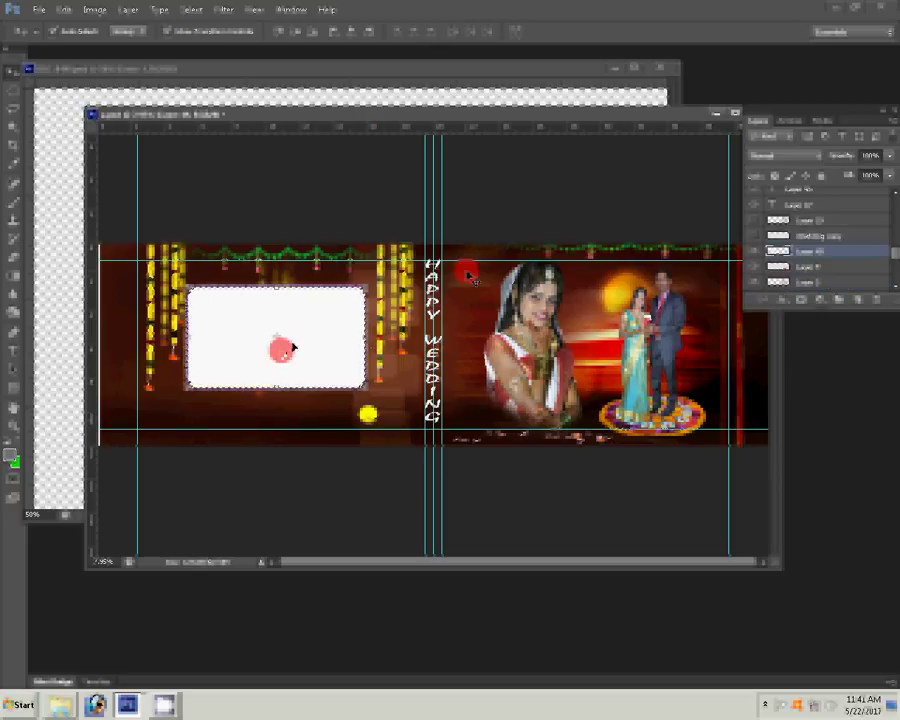
click(311, 315)
click(274, 362)
click(283, 360)
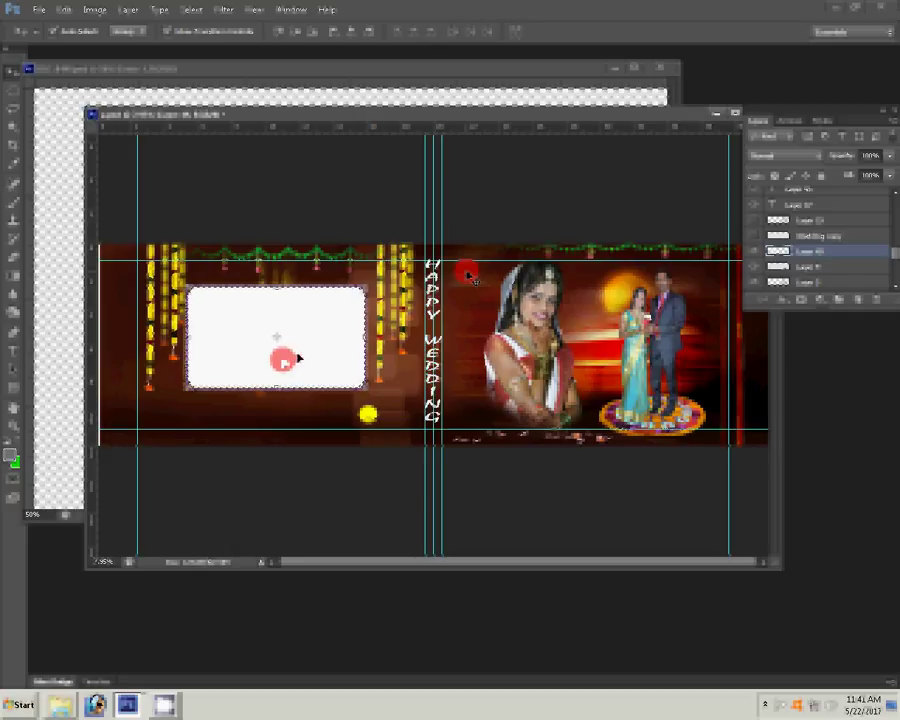
click(309, 353)
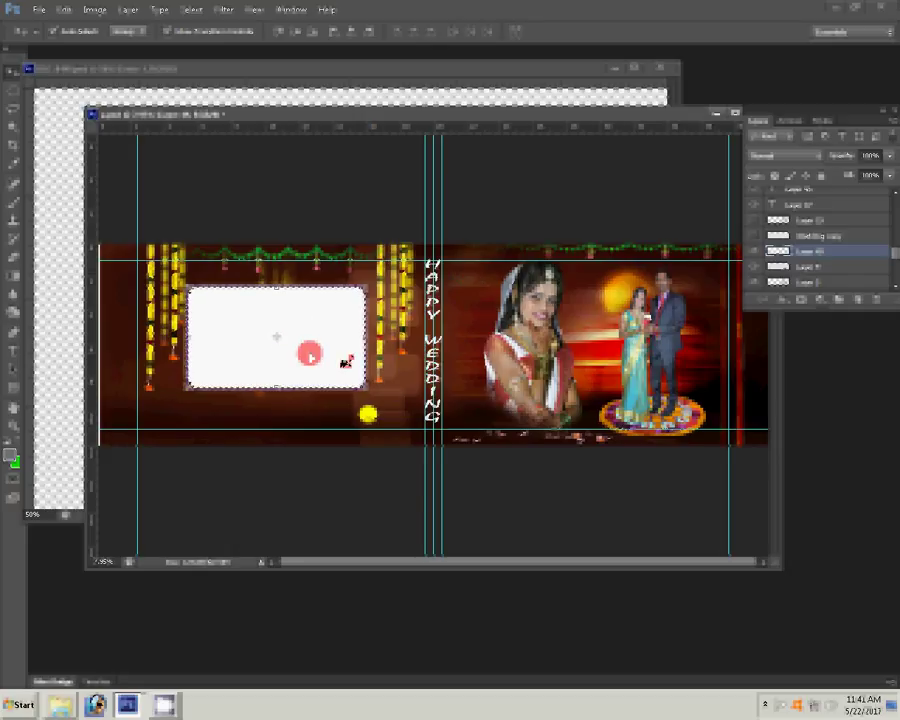
click(335, 360)
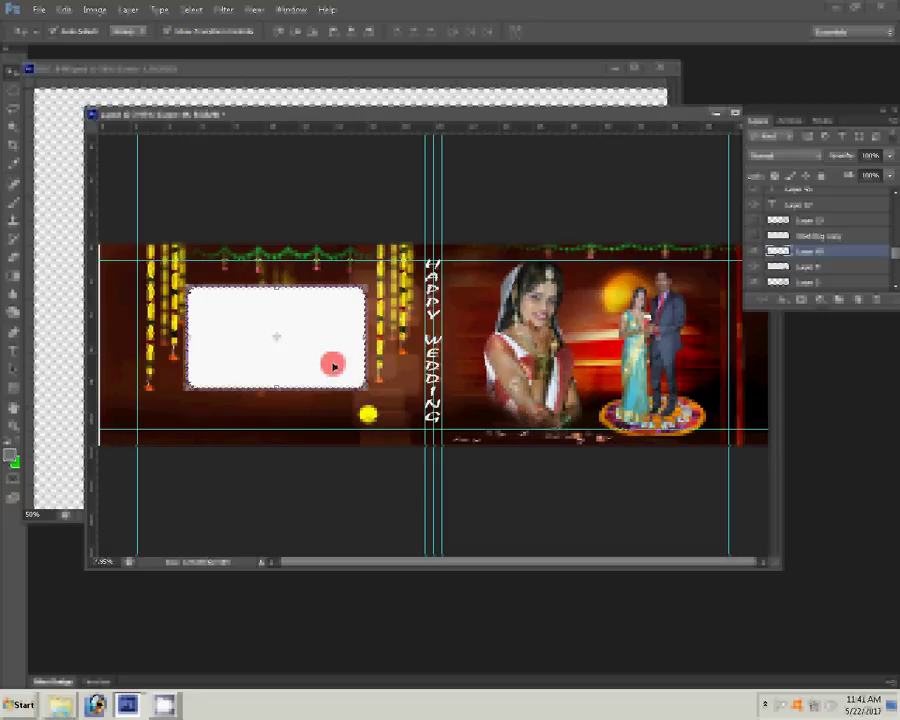
click(347, 353)
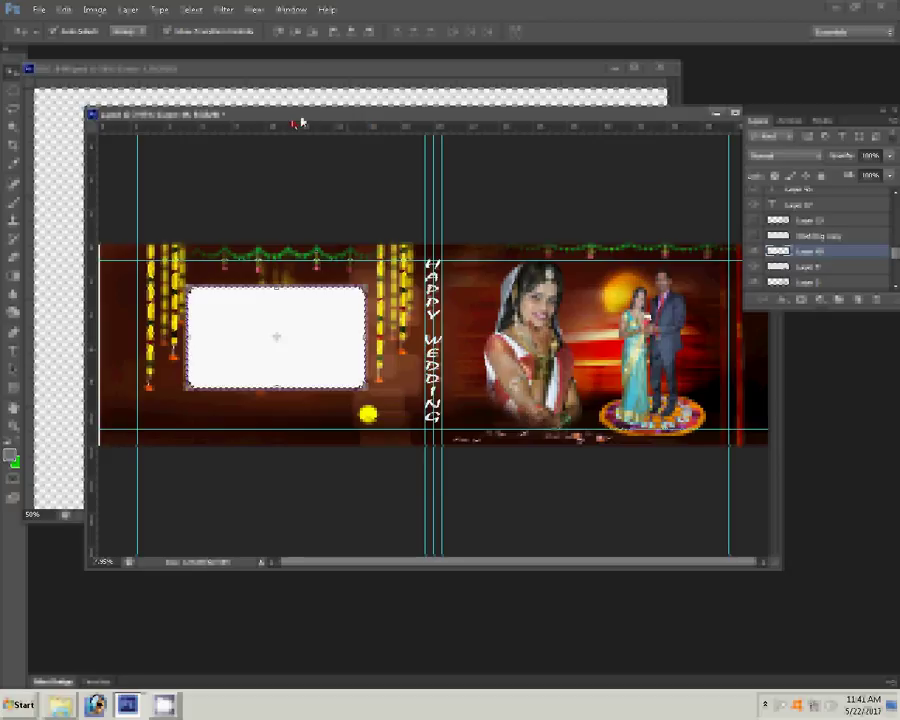
- Drag the couple layer into the template and Free Transform it to fit the left-page frame
click(309, 80)
click(380, 78)
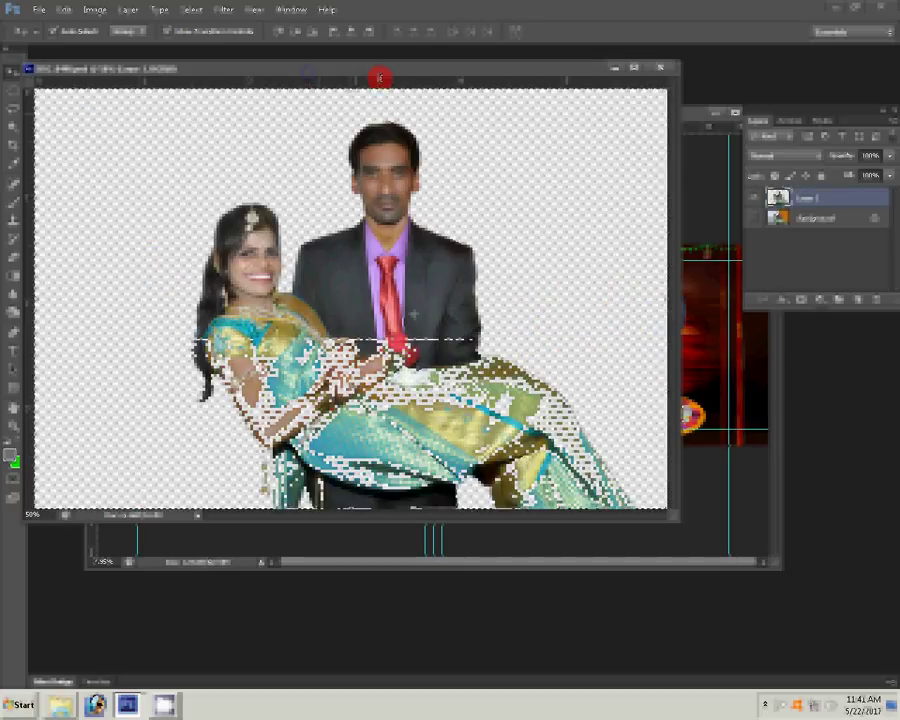
click(758, 352)
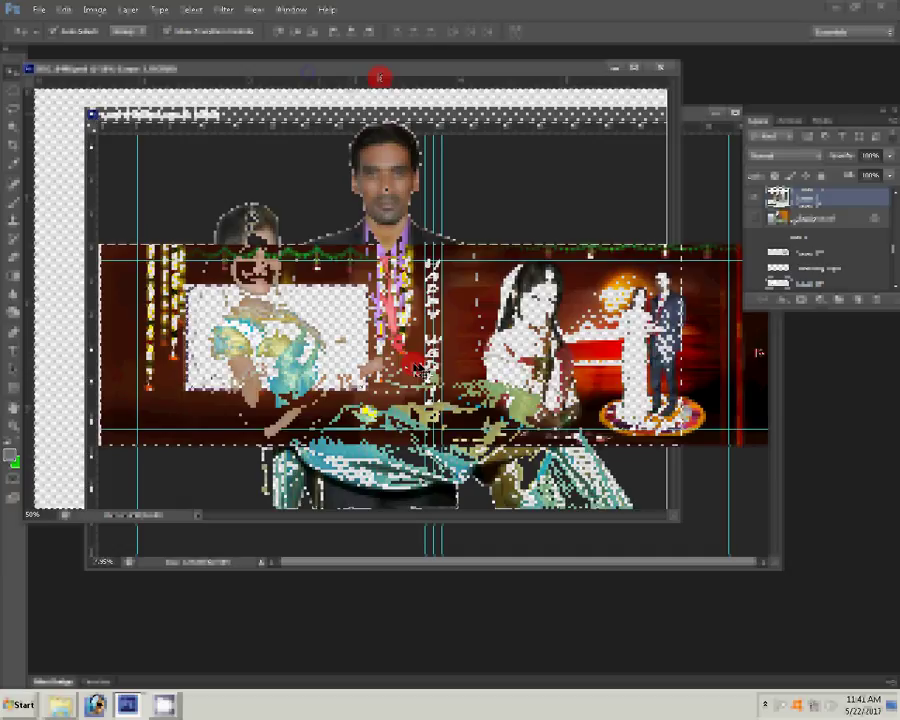
click(345, 348)
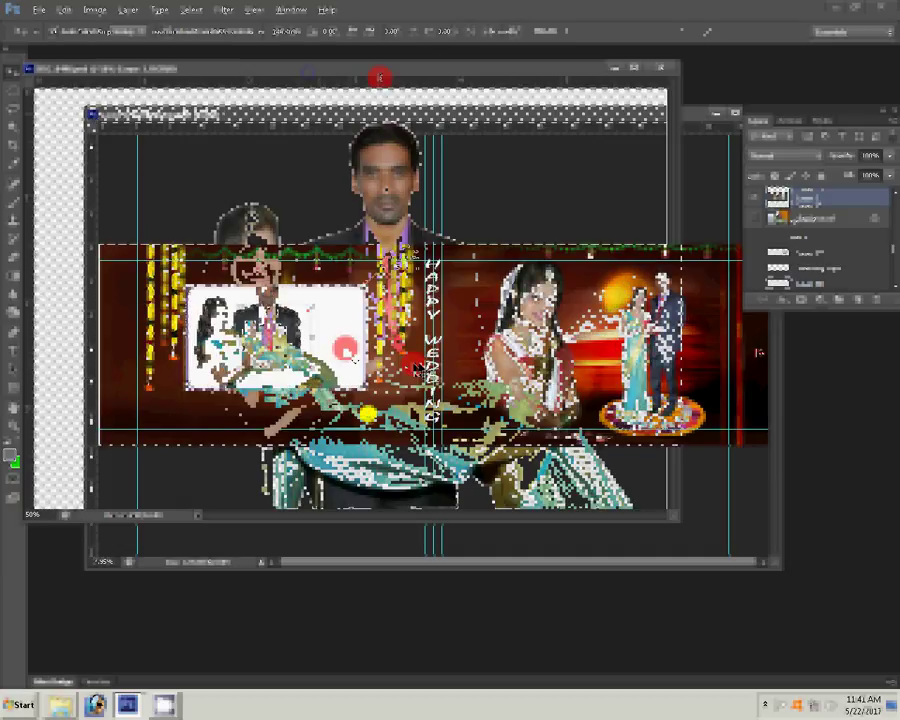
drag(268, 335, 277, 342)
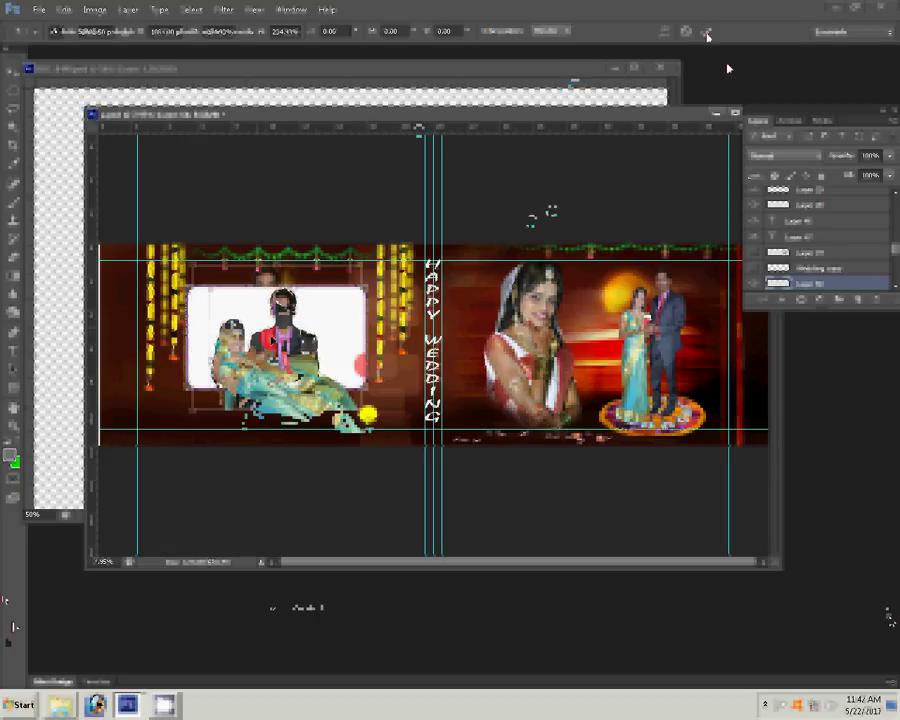
click(192, 298)
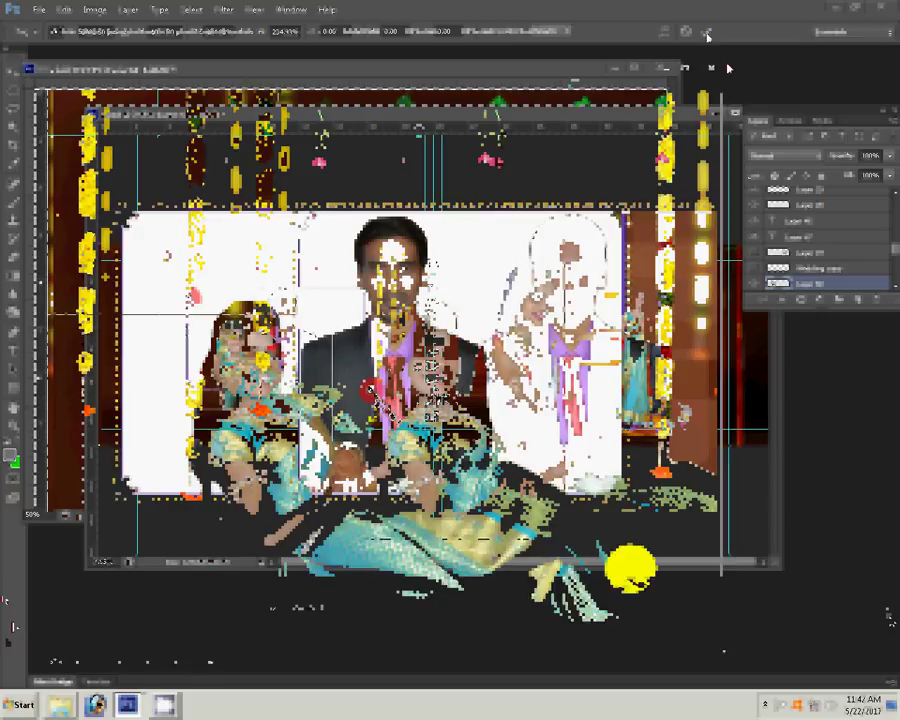
key(Return)
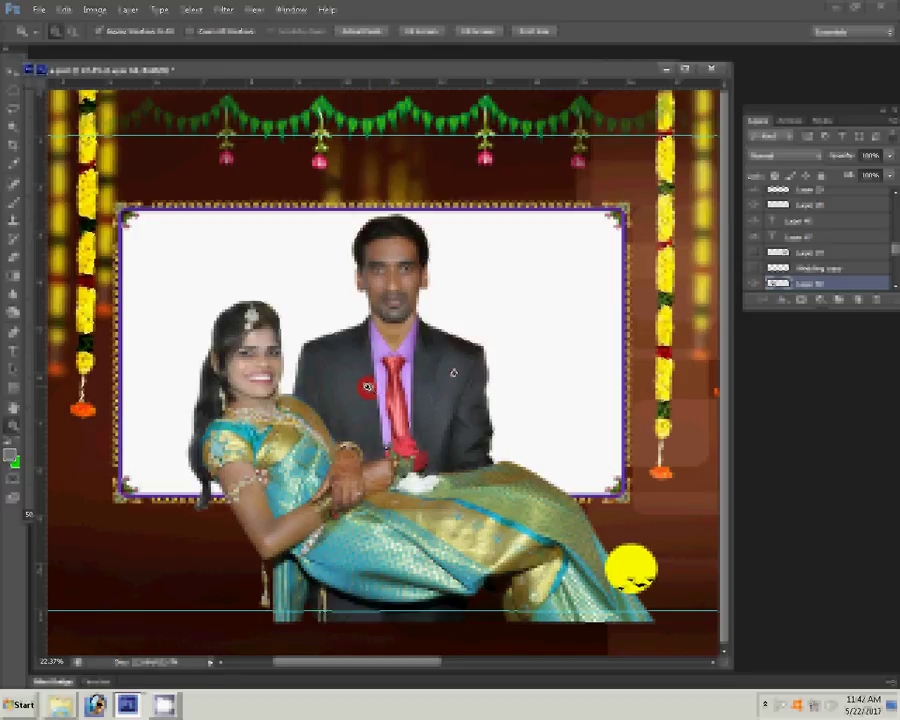
drag(368, 386, 453, 373)
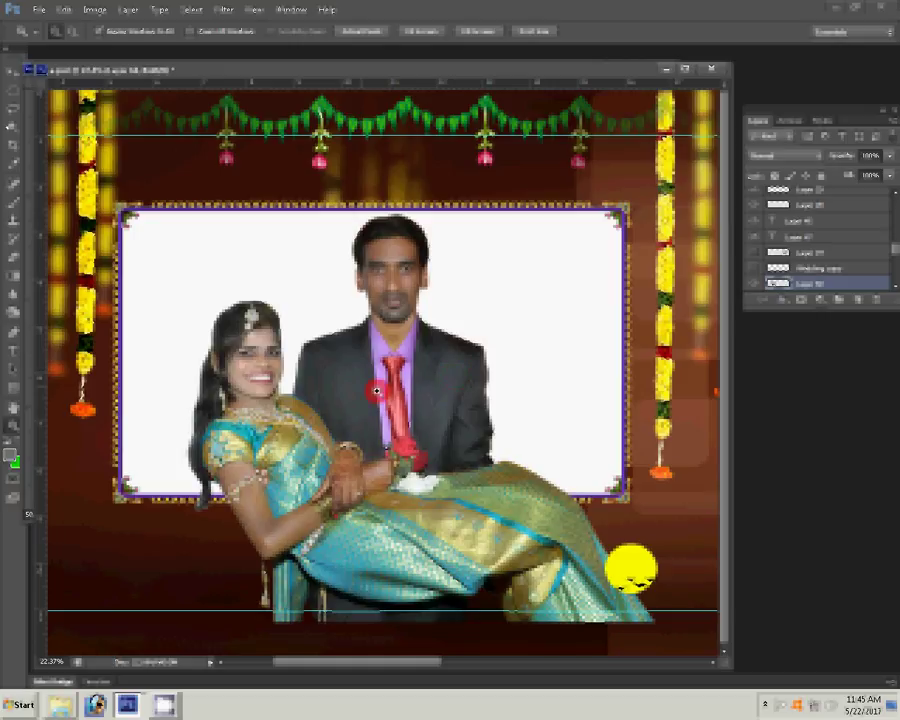
- With the Move tool active, make the Layers panel taller and select Layer 50, the couple layer
key(v)
click(148, 238)
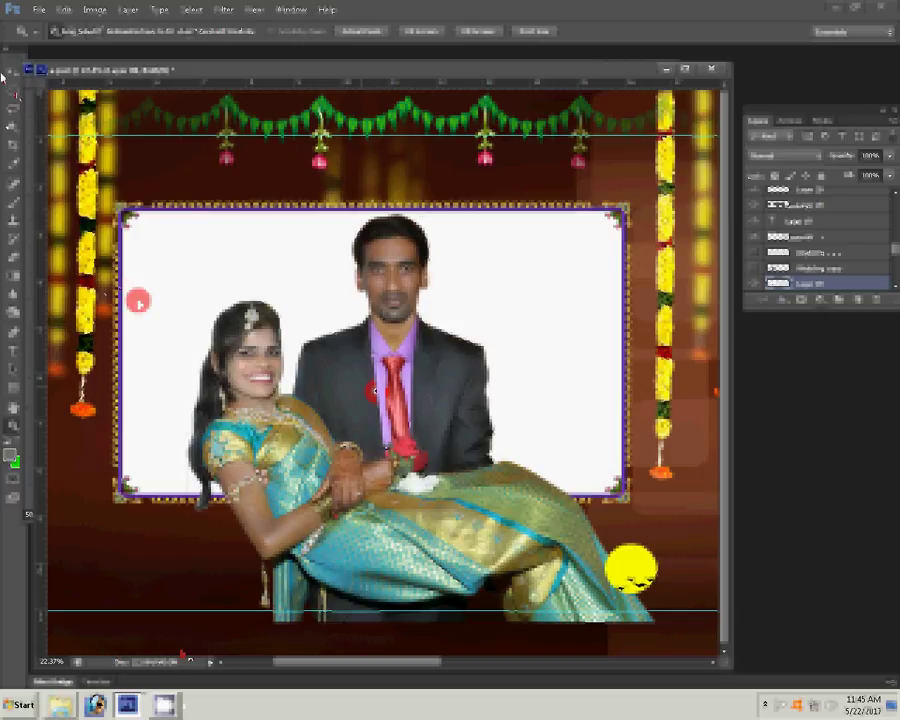
click(157, 277)
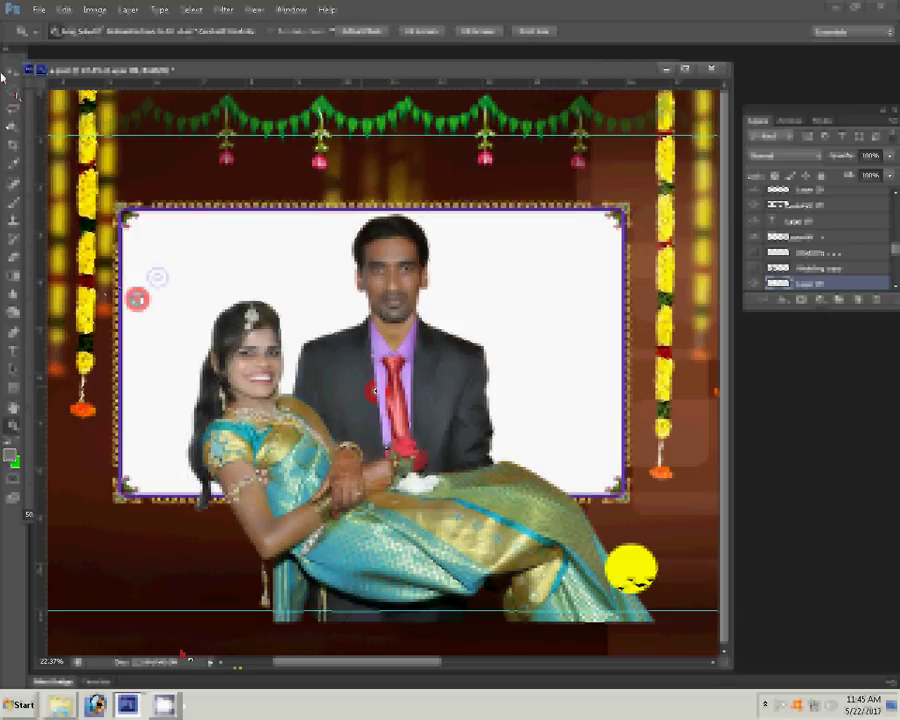
click(498, 270)
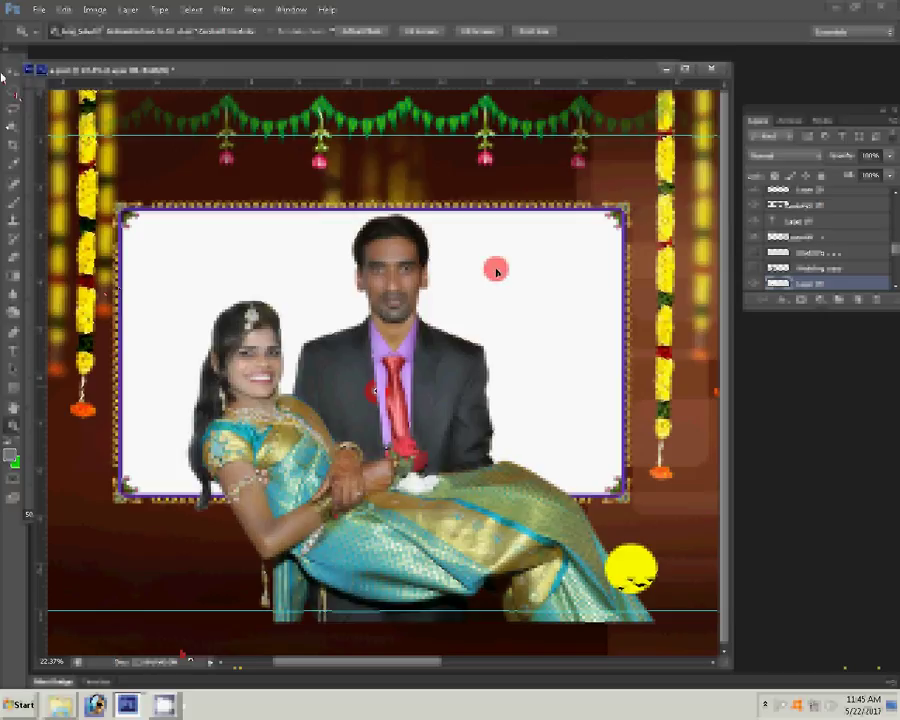
key(v)
click(516, 270)
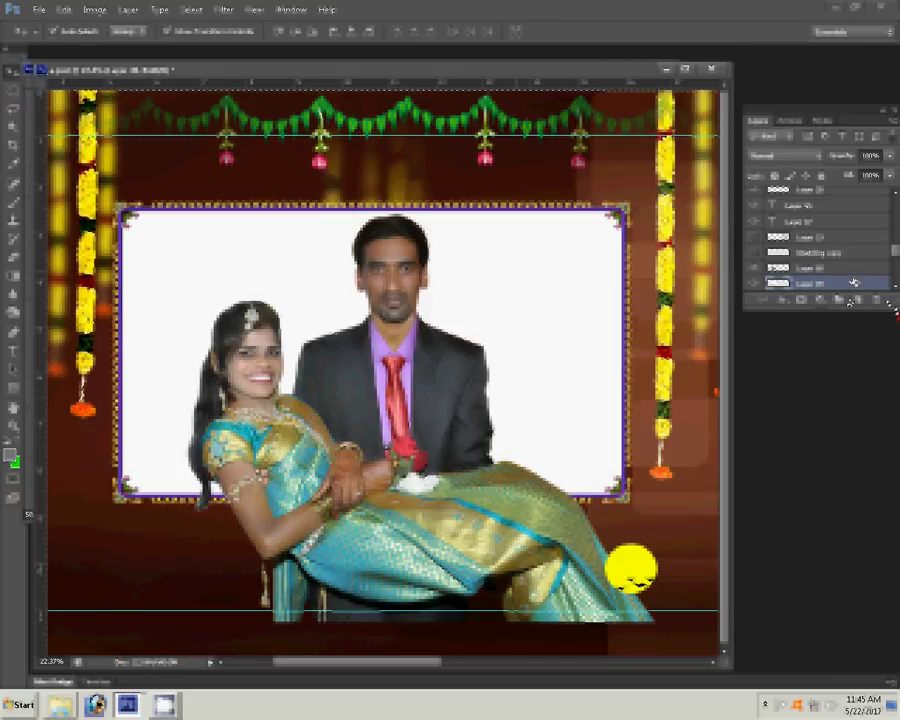
drag(893, 308, 878, 411)
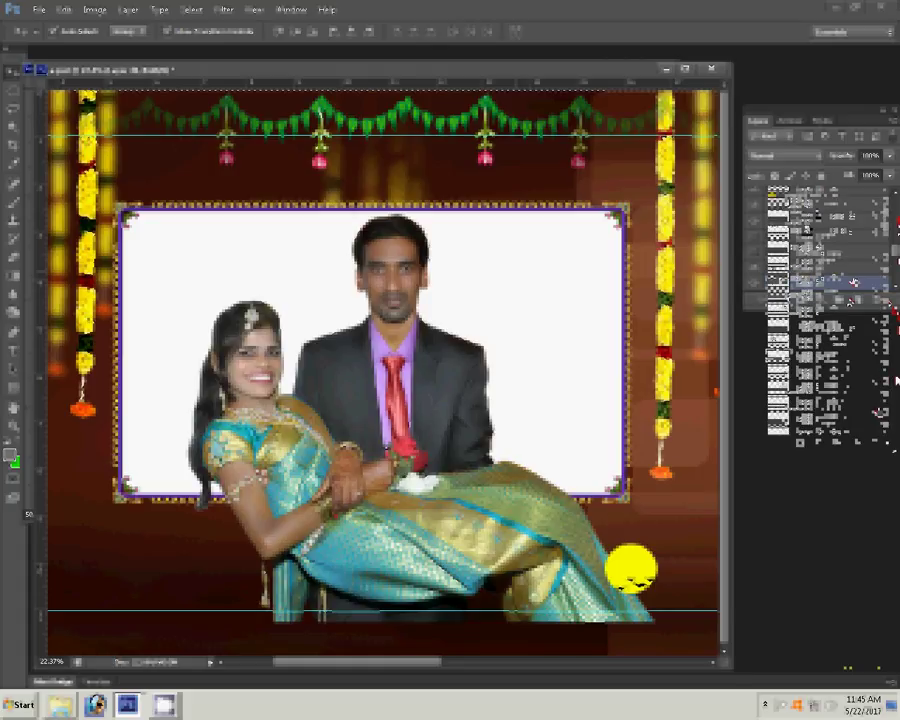
click(816, 341)
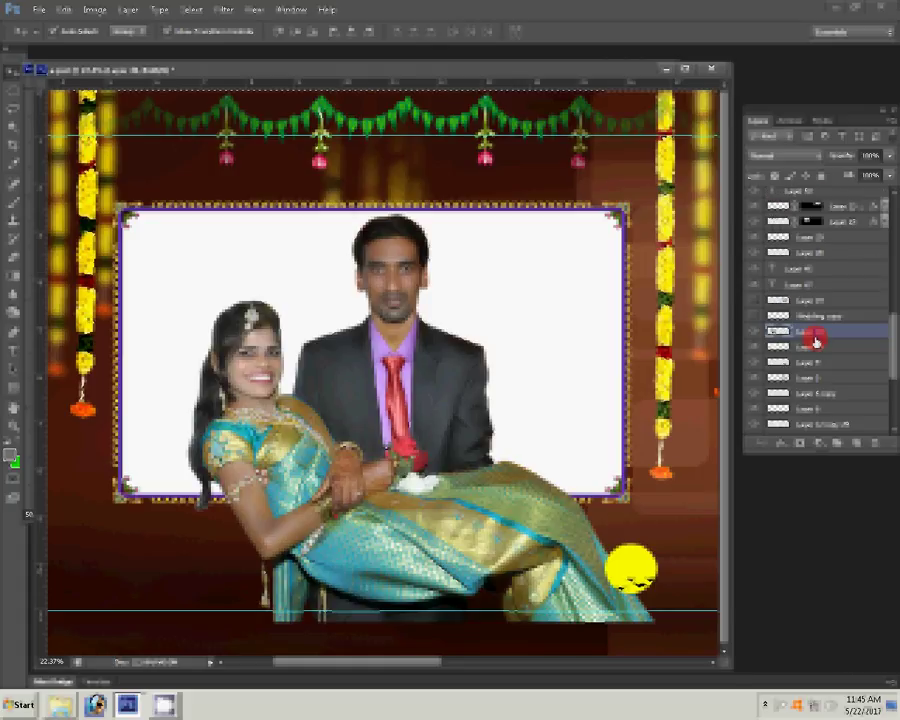
- Add a layer mask to Layer 50, the couple photo layer
click(801, 450)
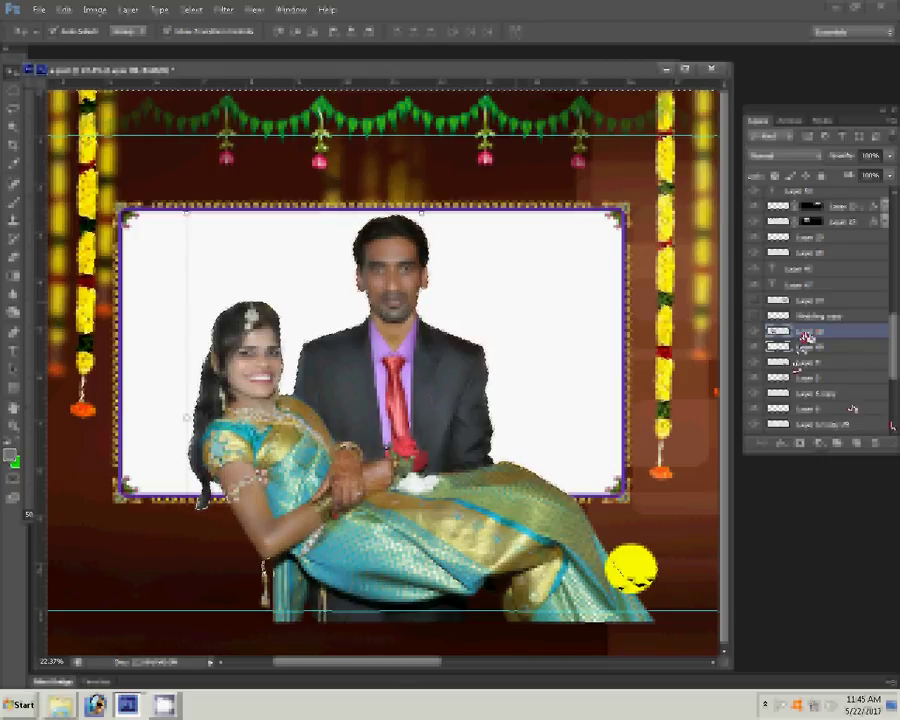
click(801, 444)
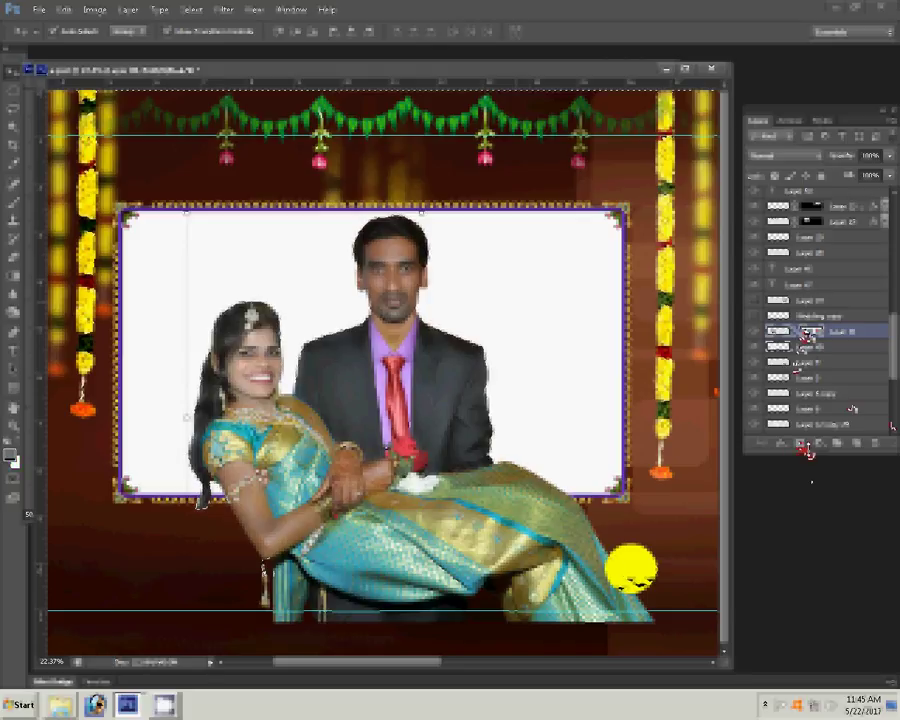
click(807, 447)
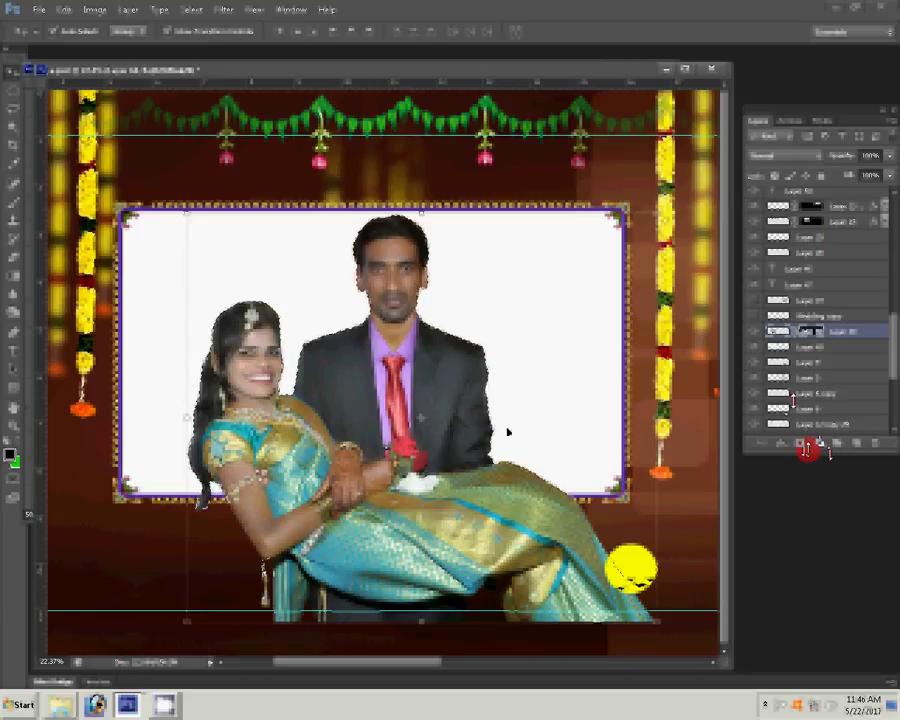
- Give Layer 43 a mask, move it onto Layer 50, and marquee the white photo box
click(755, 351)
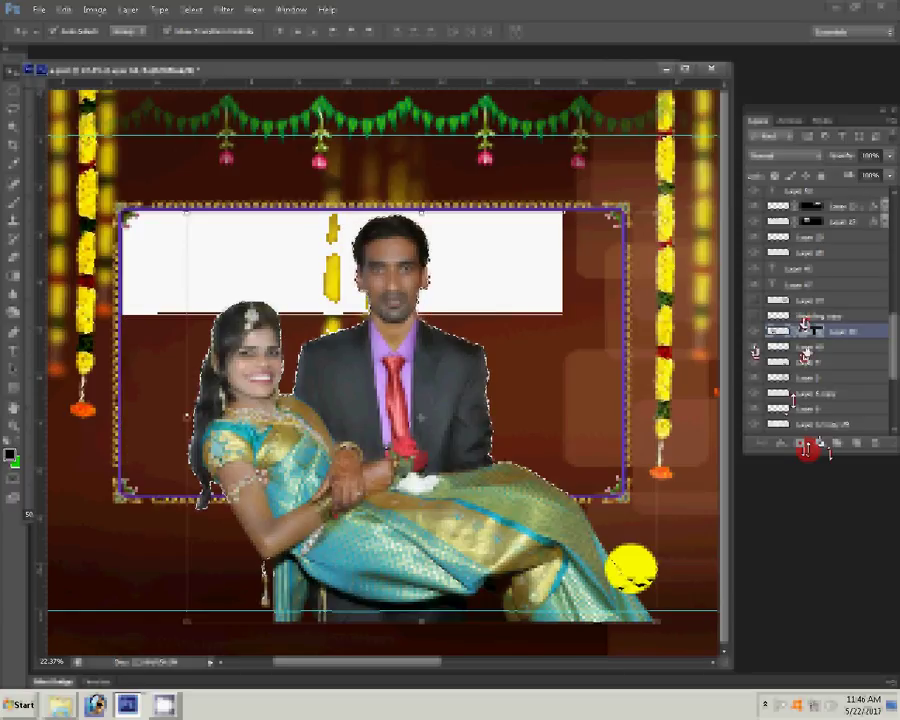
click(808, 346)
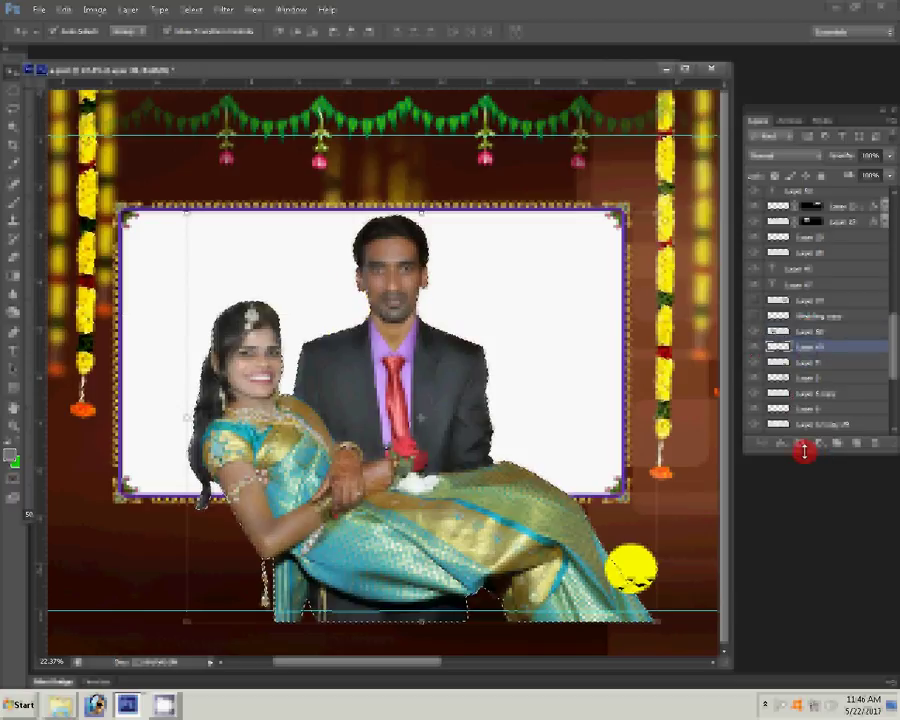
click(802, 449)
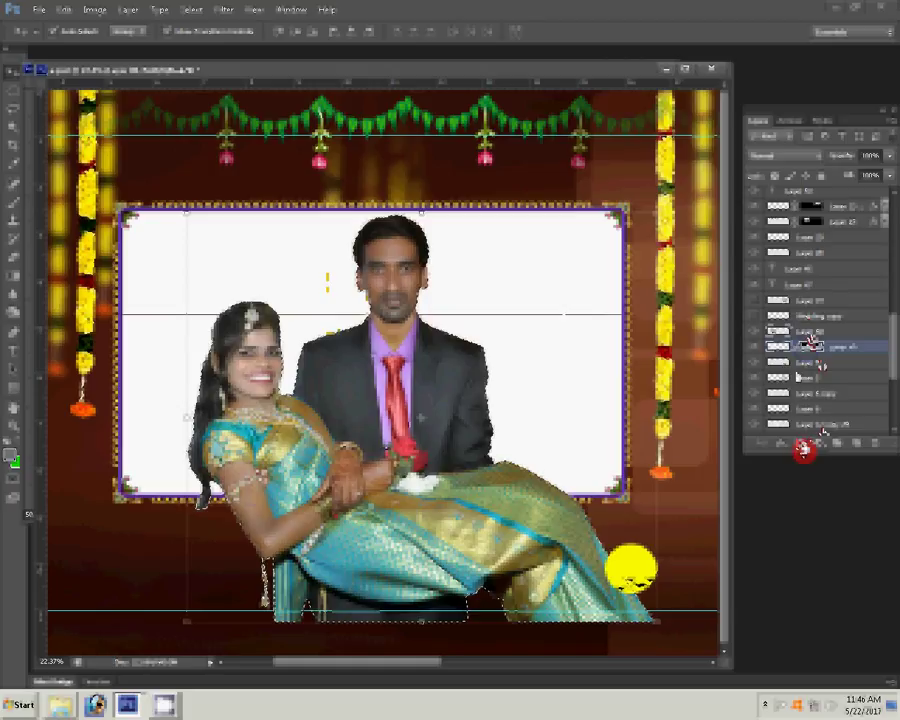
drag(812, 342, 812, 331)
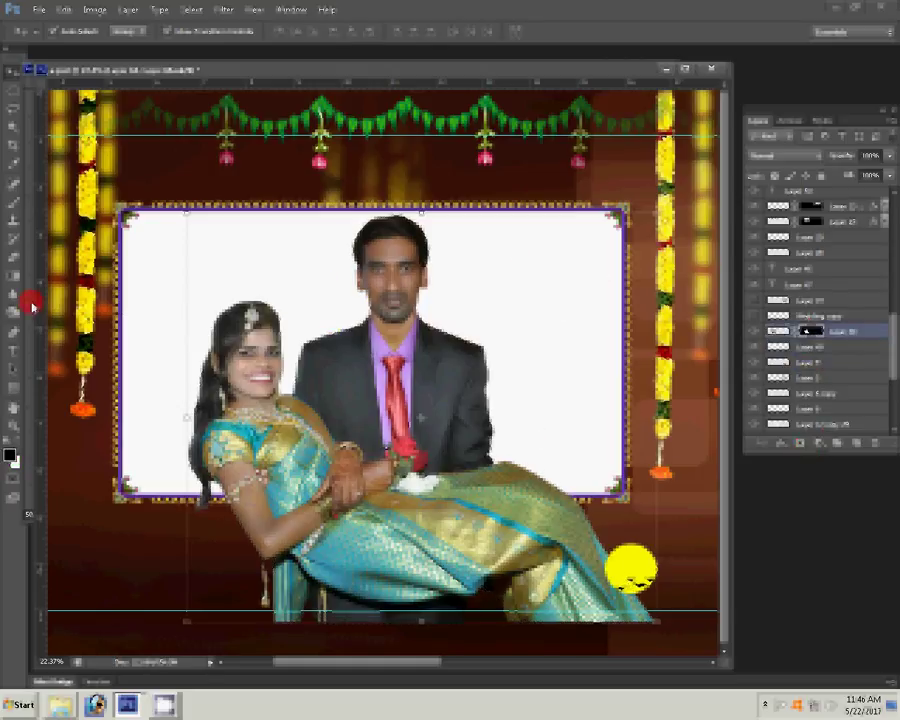
mouse_move(145, 264)
mouse_down()
mouse_move(573, 487)
mouse_move(626, 465)
mouse_up()
- Select the frame's lower-right corner area and shift it left with the Move tool (V)
click(14, 104)
drag(120, 210, 622, 492)
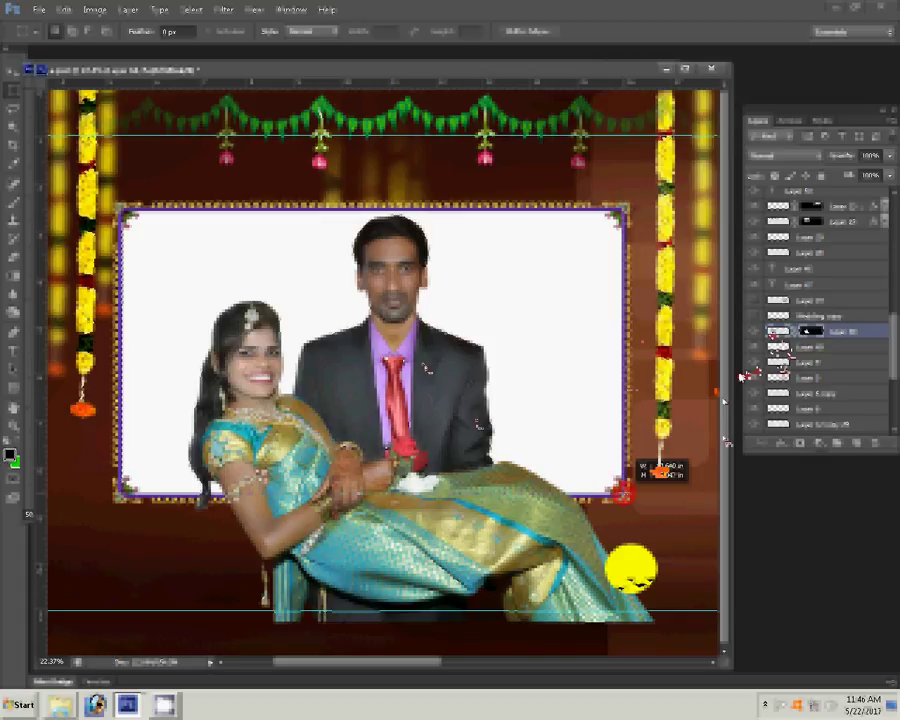
key(v)
drag(624, 488, 372, 498)
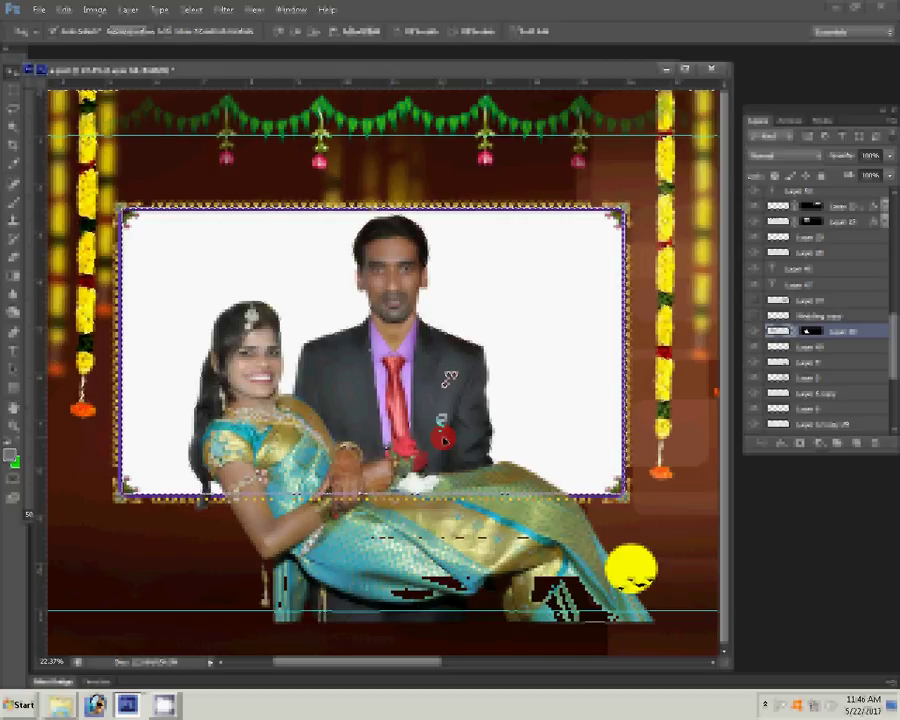
- Fit the whole spread on screen and open the document information display choices
right_click(459, 369)
click(493, 376)
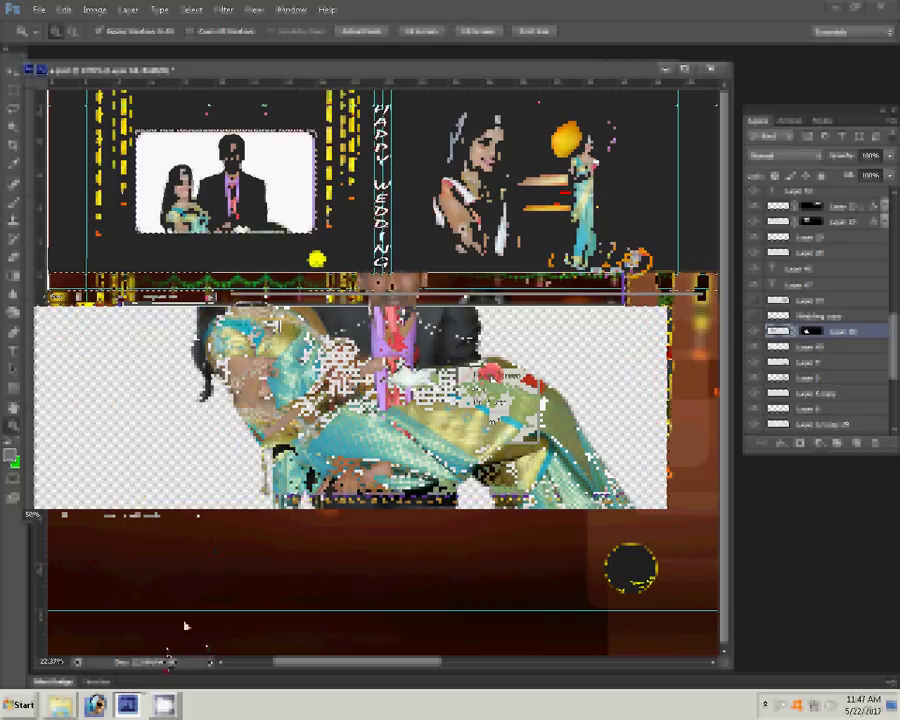
click(168, 660)
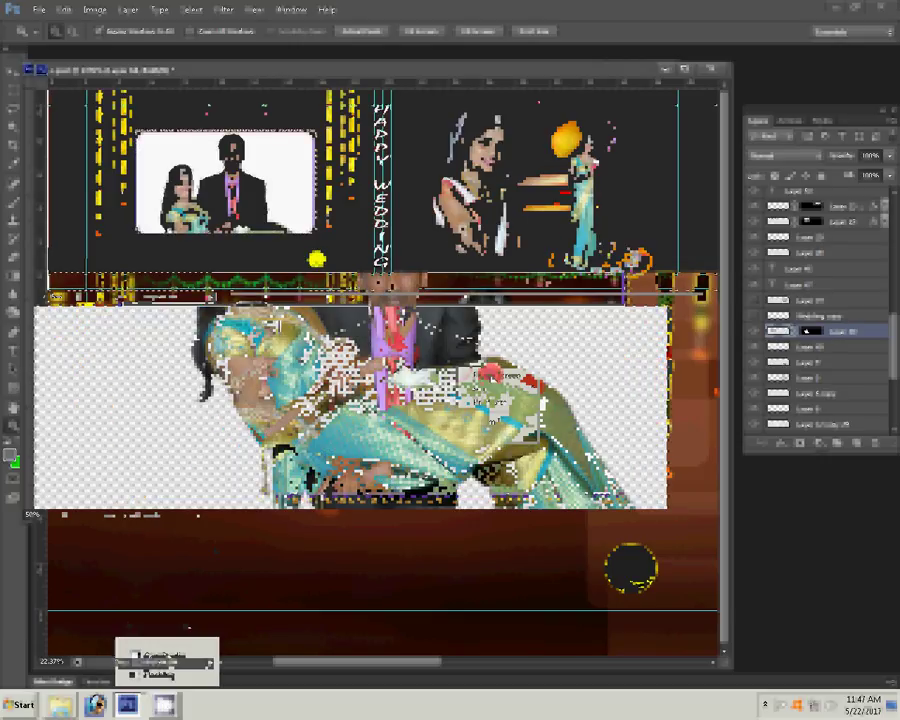